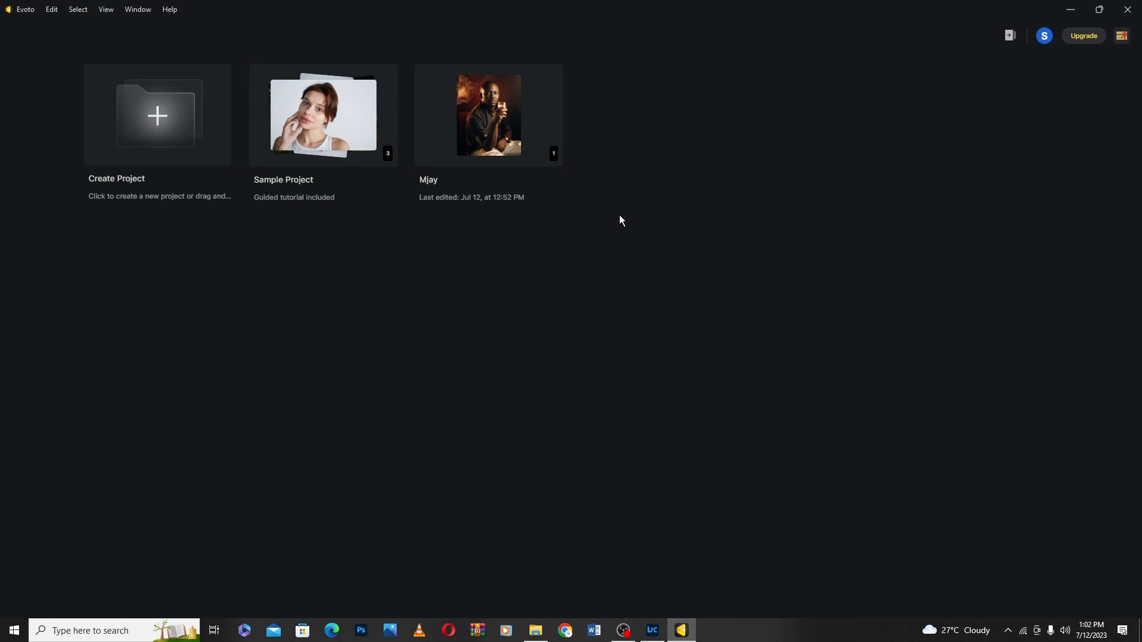
- Open the existing project with the seated man's portrait and set its Freckle & Acne blemish removal to 51
{"action": "left_click", "coordinate": [506, 162]}
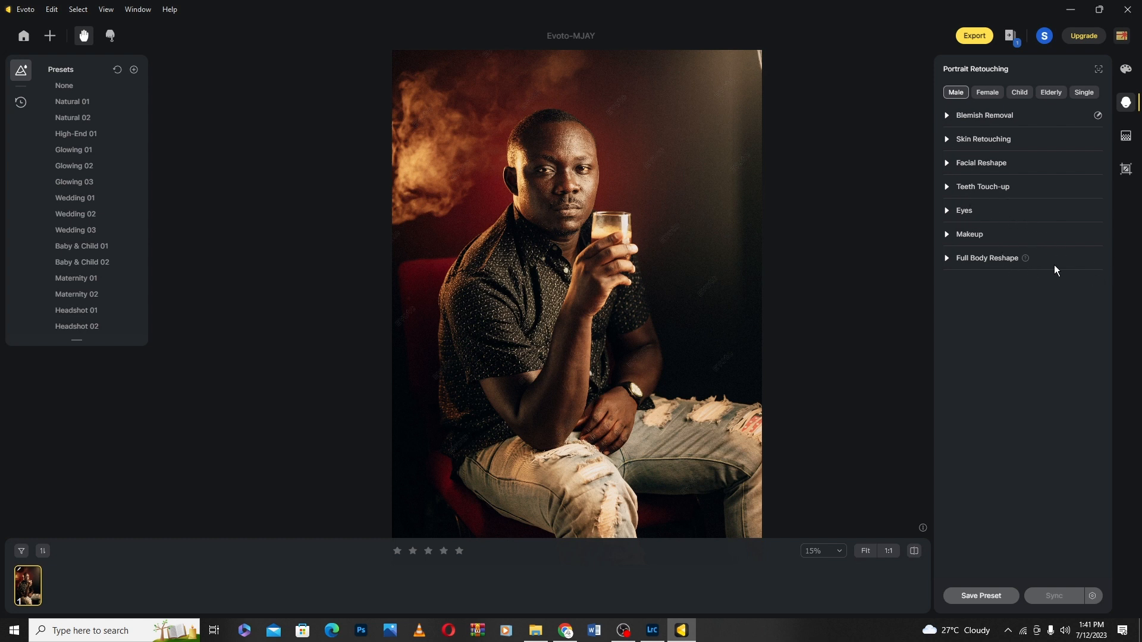
{"action": "left_click", "coordinate": [947, 116]}
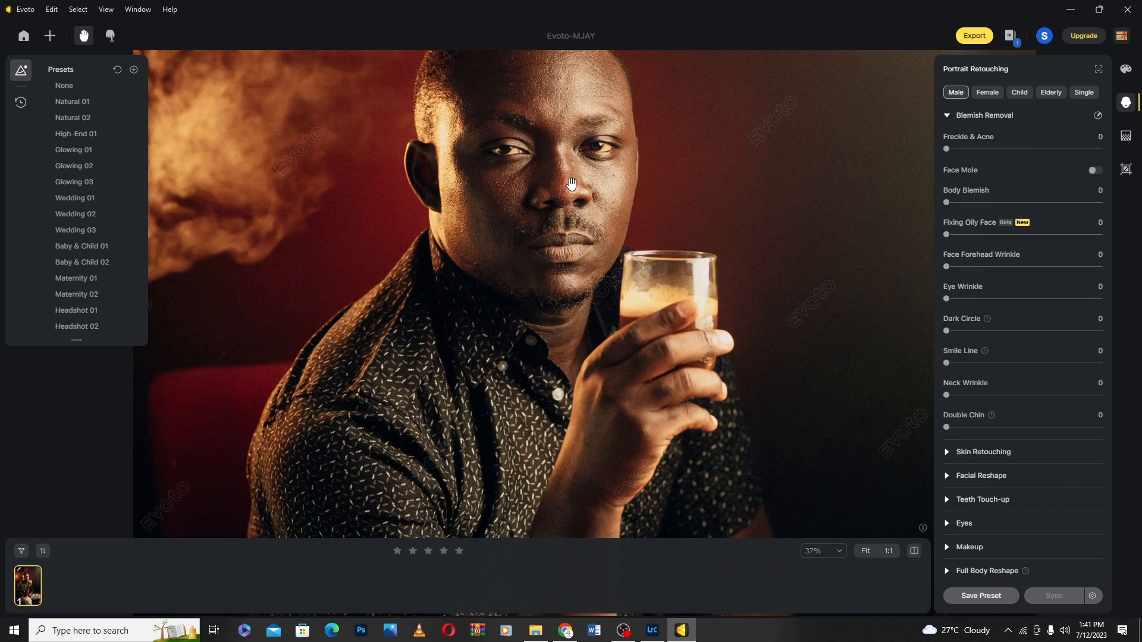
{"action": "scroll", "coordinate": [567, 184], "scroll_direction": "up", "scroll_amount": 3}
{"action": "scroll", "coordinate": [562, 195], "scroll_direction": "up", "scroll_amount": 2}
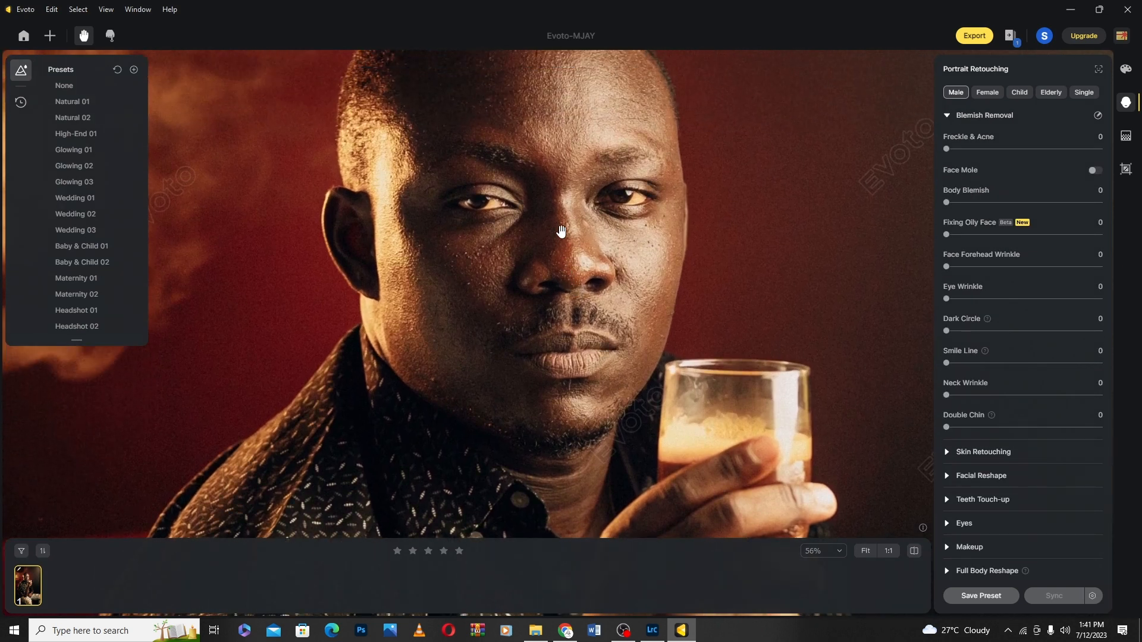
{"action": "scroll", "coordinate": [565, 281], "scroll_direction": "up", "scroll_amount": 1}
{"action": "left_click_drag", "start_coordinate": [581, 236], "coordinate": [599, 255]}
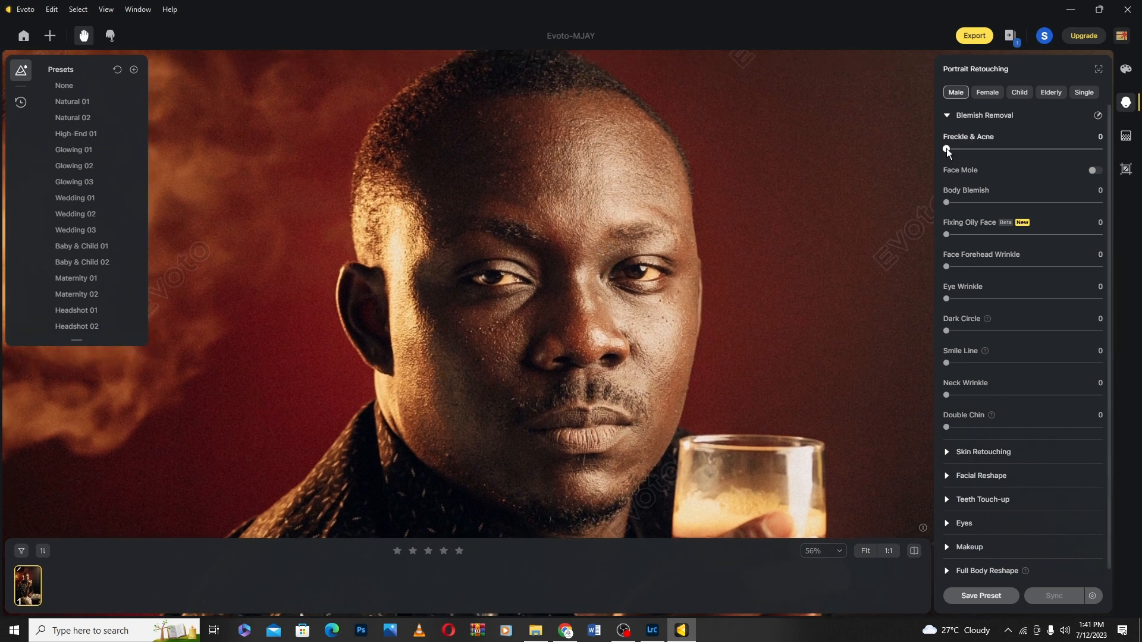
{"action": "left_click_drag", "start_coordinate": [947, 150], "coordinate": [1023, 150]}
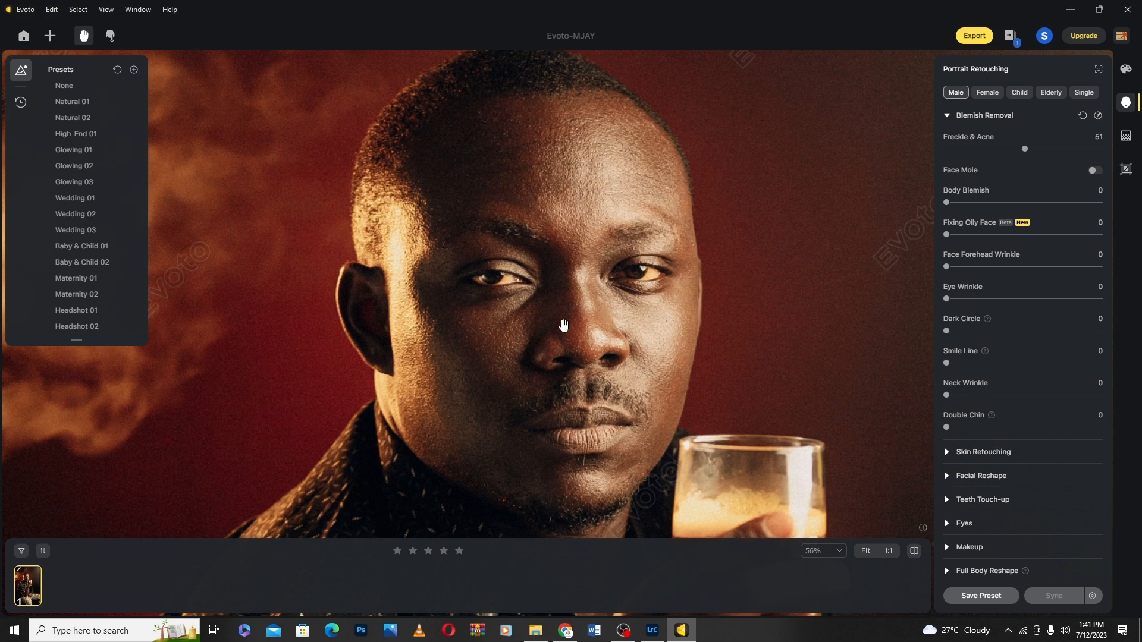
- Inspect the man's facial skin up close and raise the Freckle & Acne removal to 71
{"action": "left_click_drag", "start_coordinate": [559, 324], "coordinate": [582, 331]}
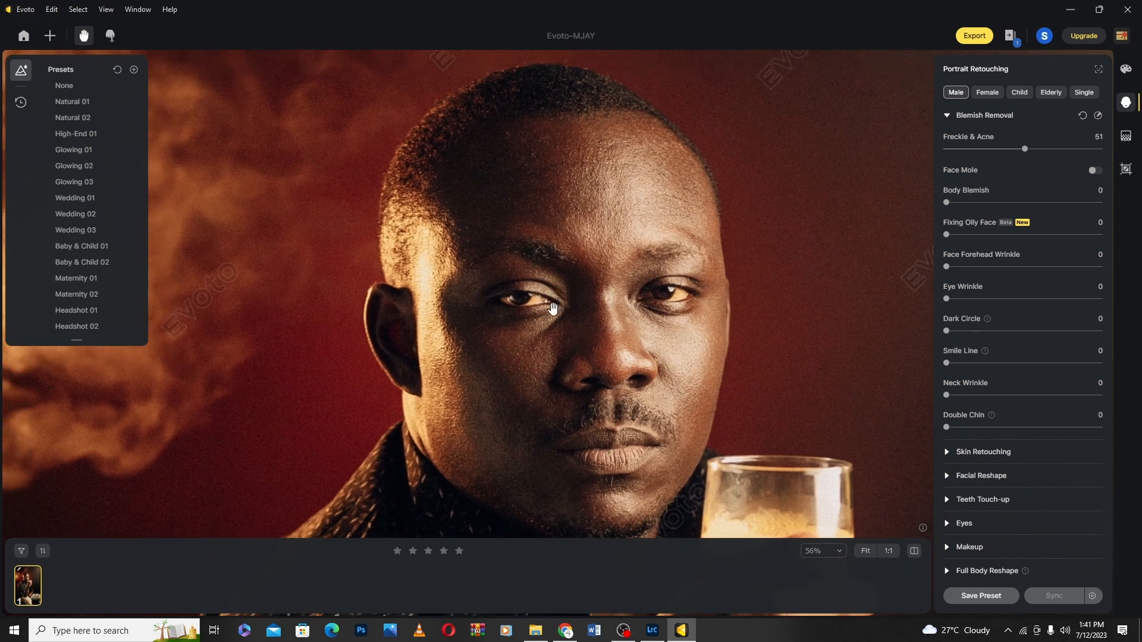
{"action": "scroll", "coordinate": [499, 351], "scroll_direction": "up", "scroll_amount": 3}
{"action": "scroll", "coordinate": [502, 349], "scroll_direction": "down", "scroll_amount": 4}
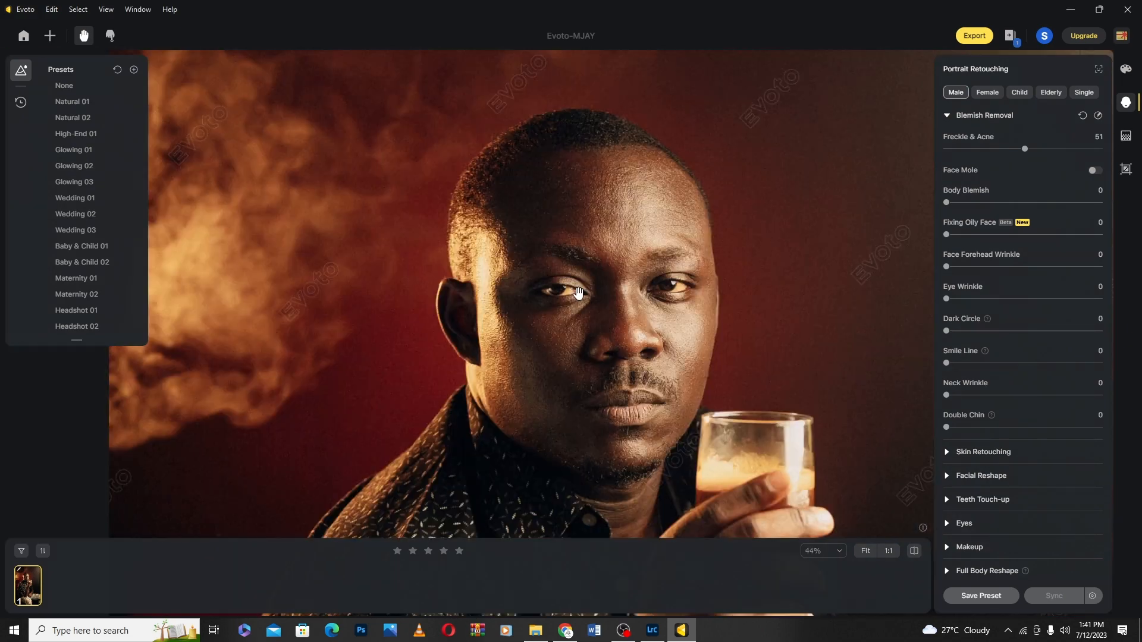
{"action": "scroll", "coordinate": [572, 233], "scroll_direction": "up", "scroll_amount": 5}
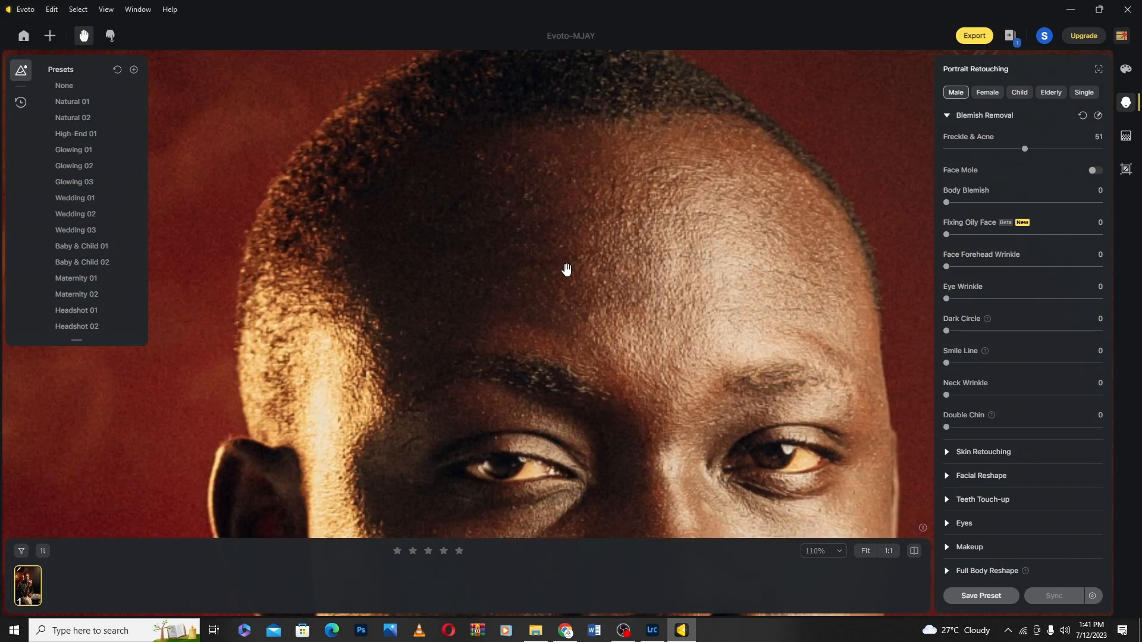
{"action": "scroll", "coordinate": [589, 278], "scroll_direction": "down", "scroll_amount": 3}
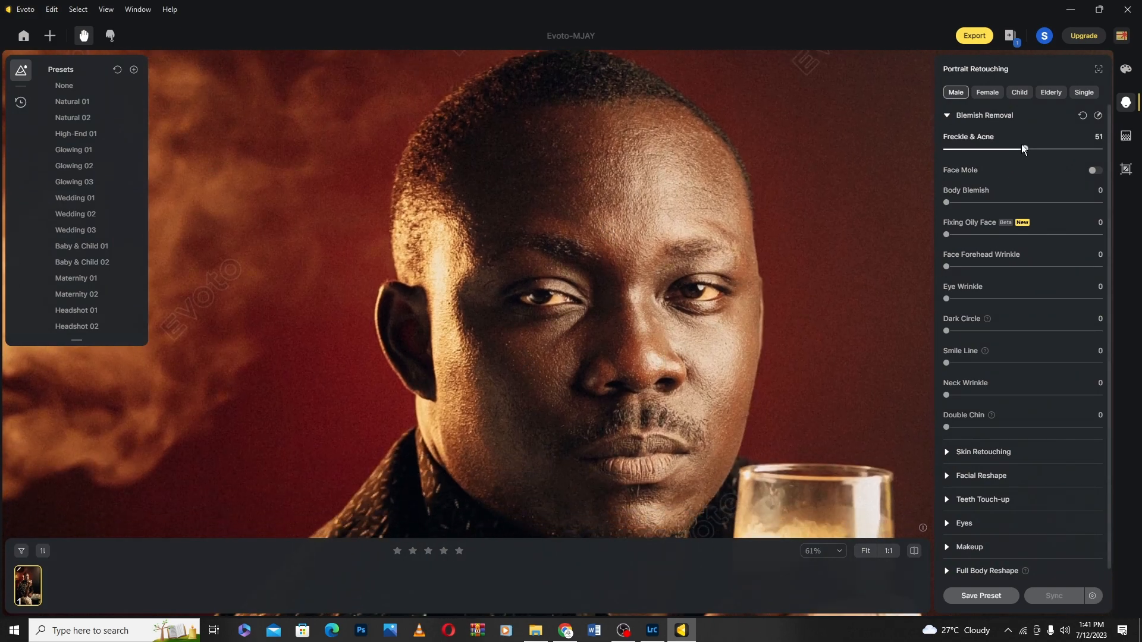
{"action": "left_click_drag", "start_coordinate": [1024, 149], "coordinate": [1049, 150]}
{"action": "left_click_drag", "start_coordinate": [1048, 150], "coordinate": [1056, 151]}
{"action": "scroll", "coordinate": [614, 234], "scroll_direction": "down", "scroll_amount": 2}
{"action": "left_click_drag", "start_coordinate": [600, 234], "coordinate": [572, 264]}
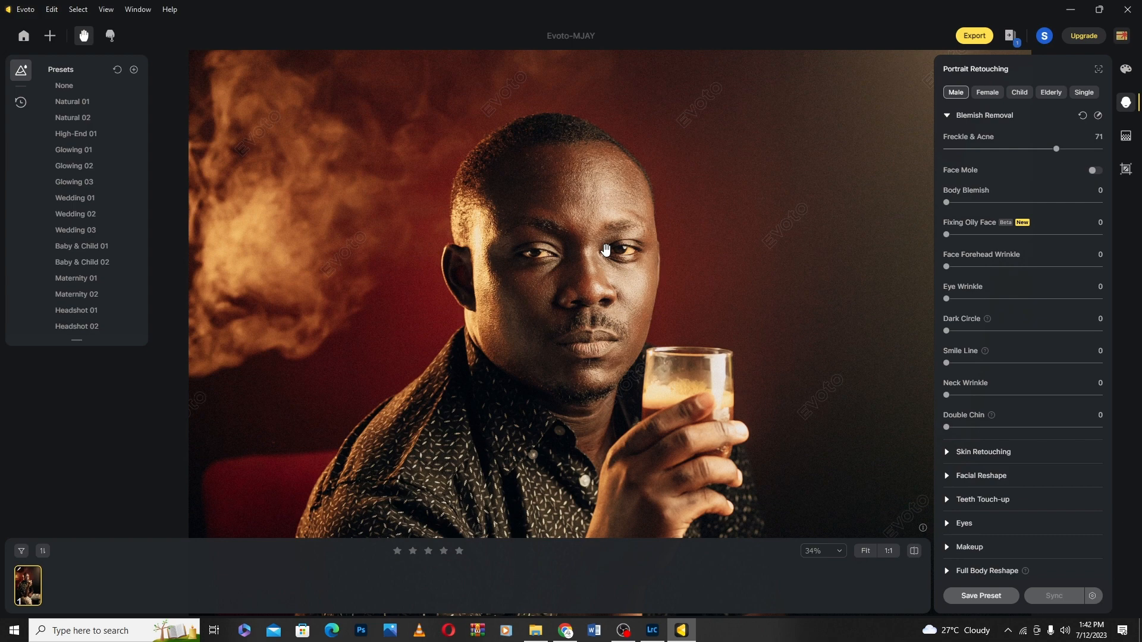
- Check the cleaned facial skin and set the Body Blemish removal to 59
{"action": "scroll", "coordinate": [606, 249], "scroll_direction": "up", "scroll_amount": 3}
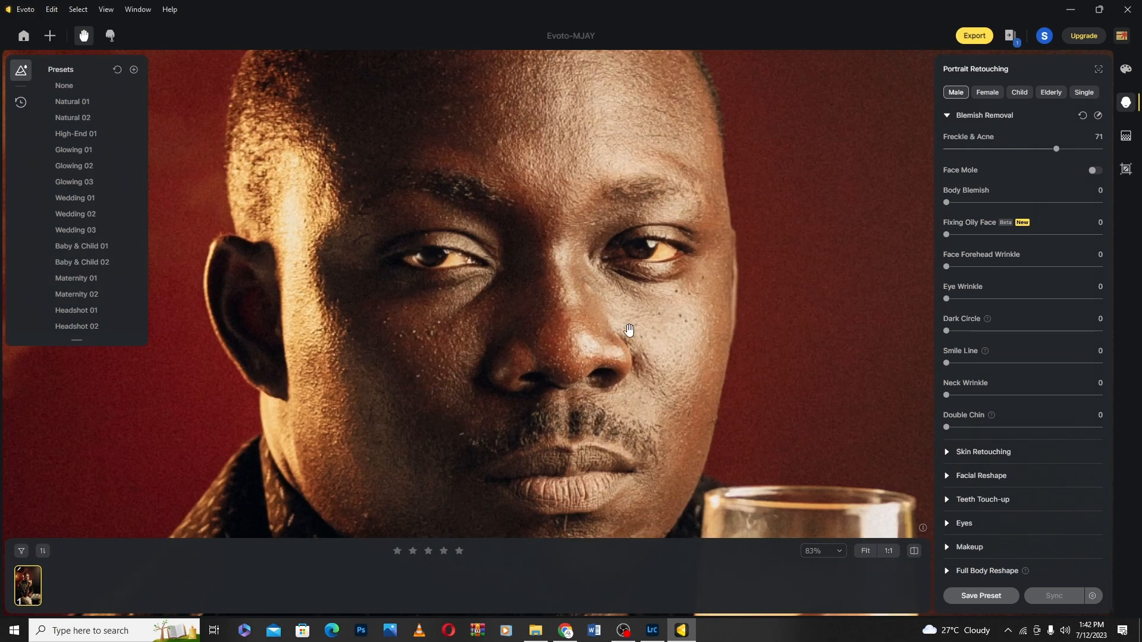
{"action": "left_click_drag", "start_coordinate": [510, 319], "coordinate": [610, 337]}
{"action": "scroll", "coordinate": [611, 337], "scroll_direction": "down", "scroll_amount": 5}
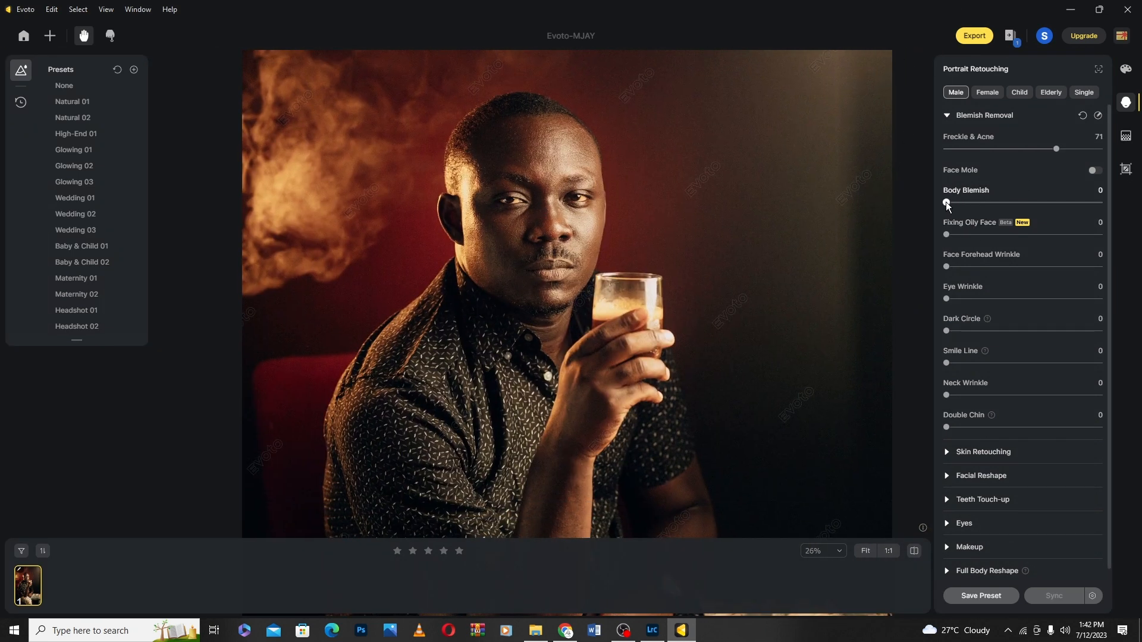
{"action": "scroll", "coordinate": [434, 197], "scroll_direction": "up", "scroll_amount": 4}
{"action": "left_click_drag", "start_coordinate": [647, 232], "coordinate": [590, 281]}
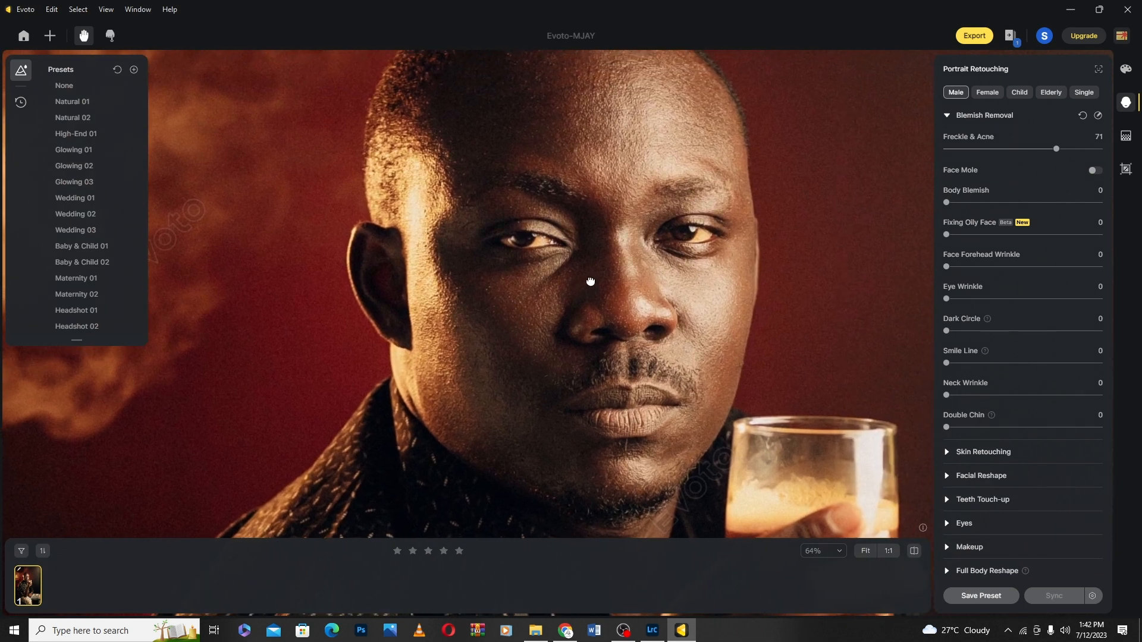
{"action": "left_click_drag", "start_coordinate": [949, 203], "coordinate": [959, 201]}
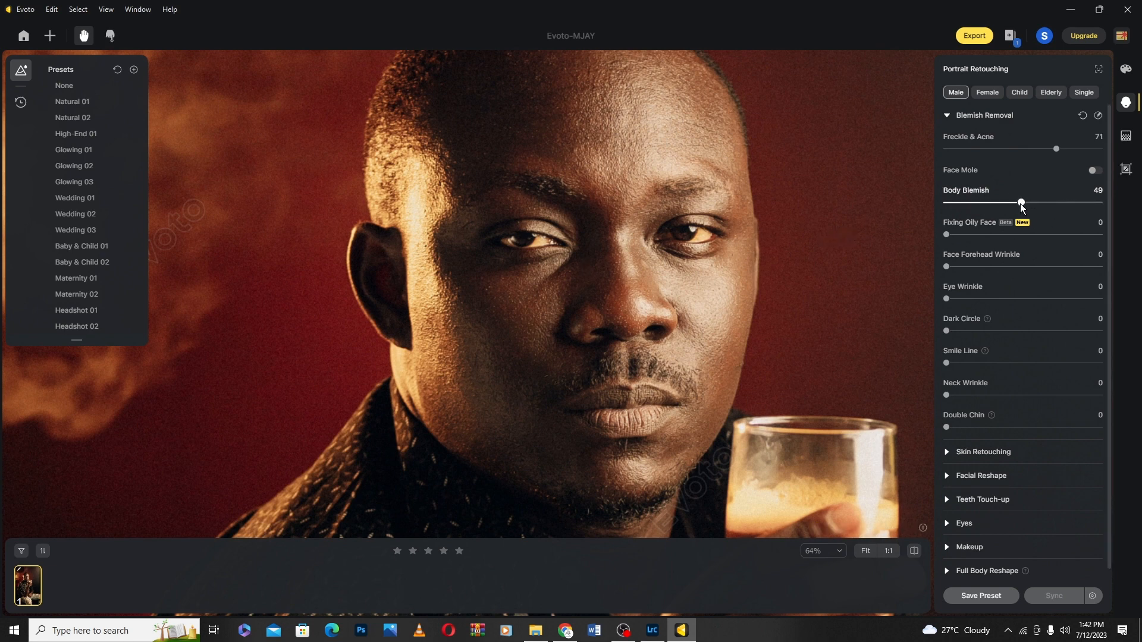
{"action": "left_click_drag", "start_coordinate": [1035, 202], "coordinate": [1037, 202]}
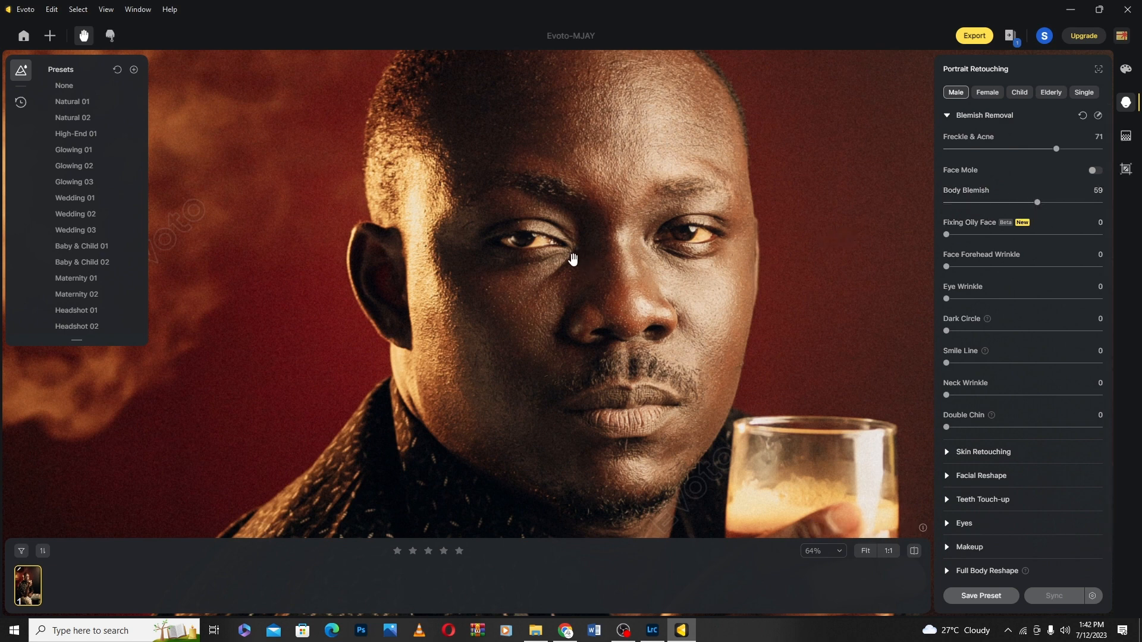
- Try the Fixing Oily Face correction at 41 on the man's face, reset it, and settle on 2
{"action": "scroll", "coordinate": [628, 262], "scroll_direction": "down", "scroll_amount": 5}
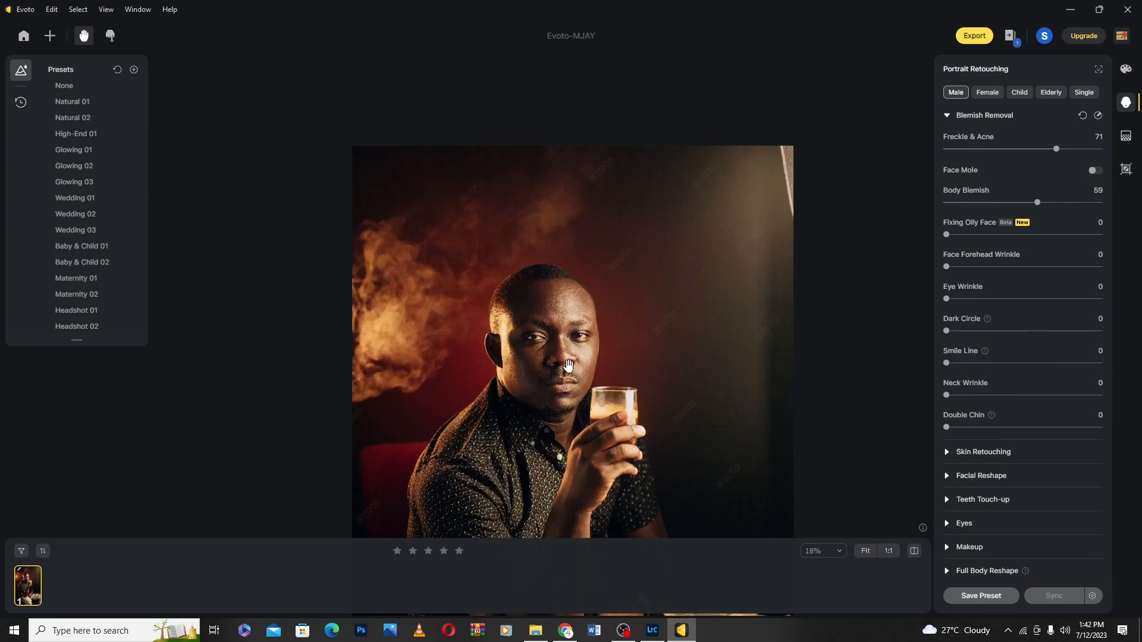
{"action": "left_click_drag", "start_coordinate": [569, 437], "coordinate": [578, 279]}
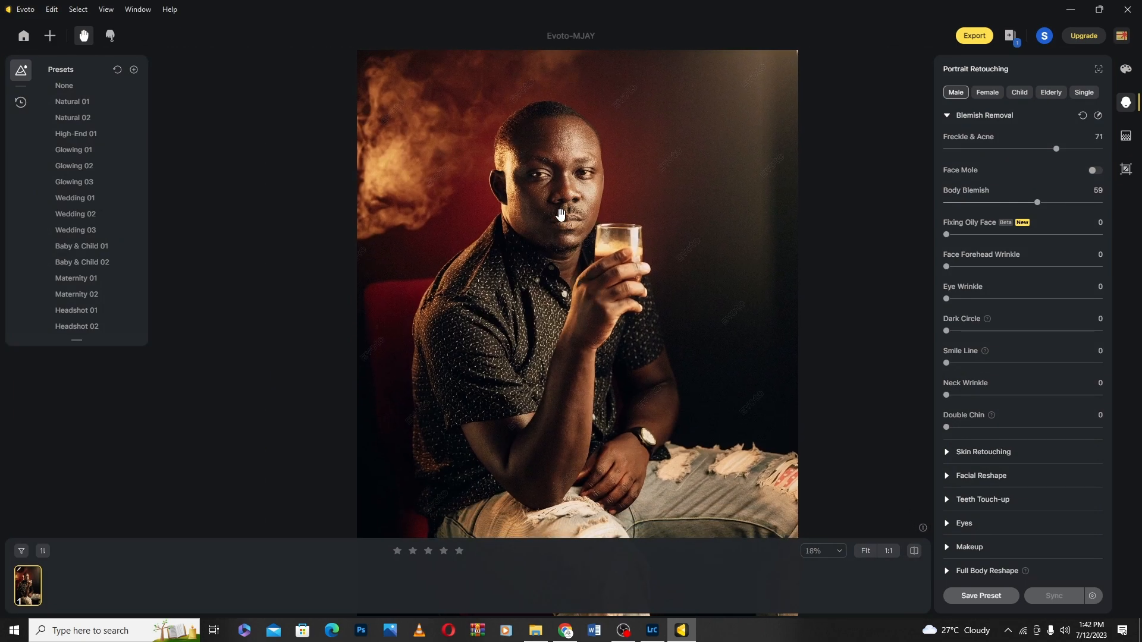
{"action": "left_click_drag", "start_coordinate": [558, 211], "coordinate": [542, 301]}
{"action": "scroll", "coordinate": [550, 235], "scroll_direction": "up", "scroll_amount": 5}
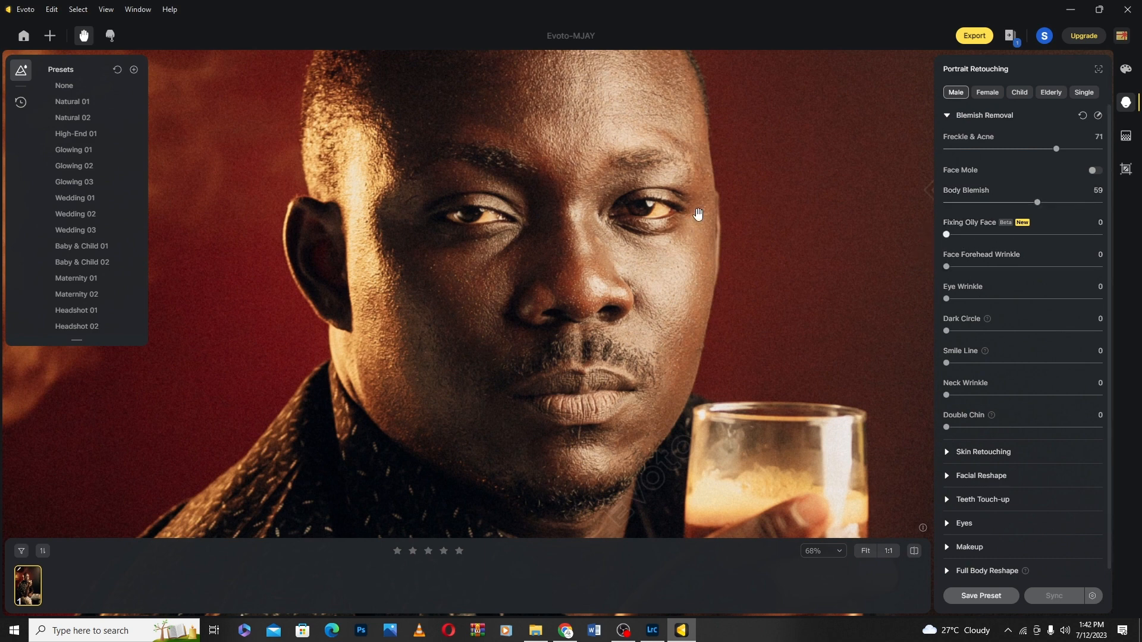
{"action": "left_click_drag", "start_coordinate": [696, 211], "coordinate": [684, 307]}
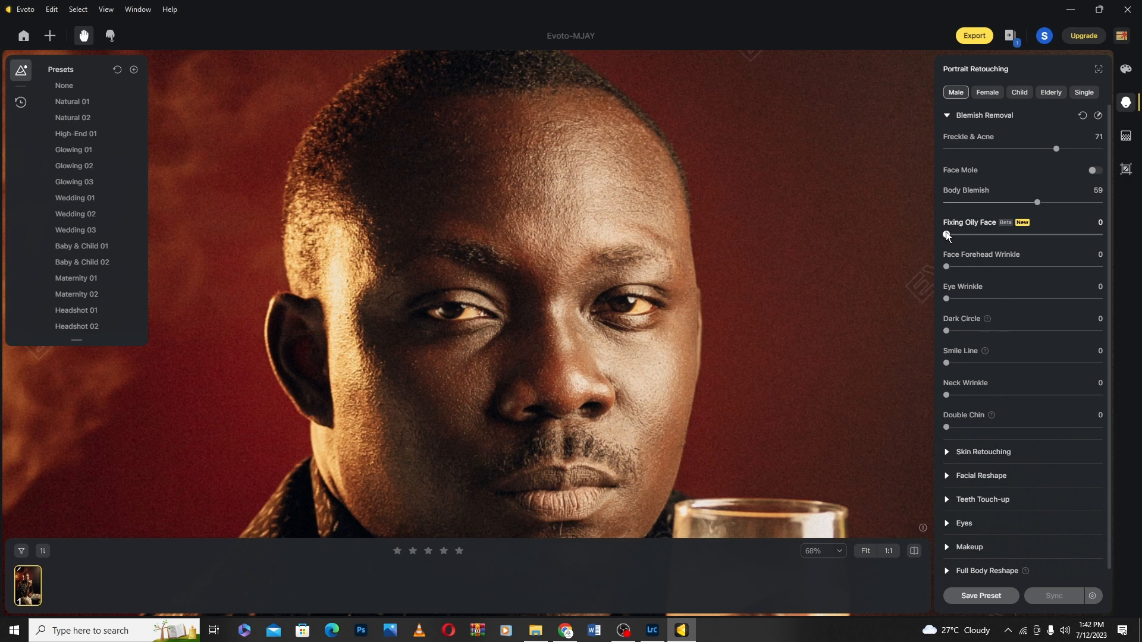
{"action": "mouse_move", "coordinate": [1018, 233]}
{"action": "left_mouse_down"}
{"action": "mouse_move", "coordinate": [1029, 235]}
{"action": "mouse_move", "coordinate": [1008, 238]}
{"action": "left_mouse_up"}
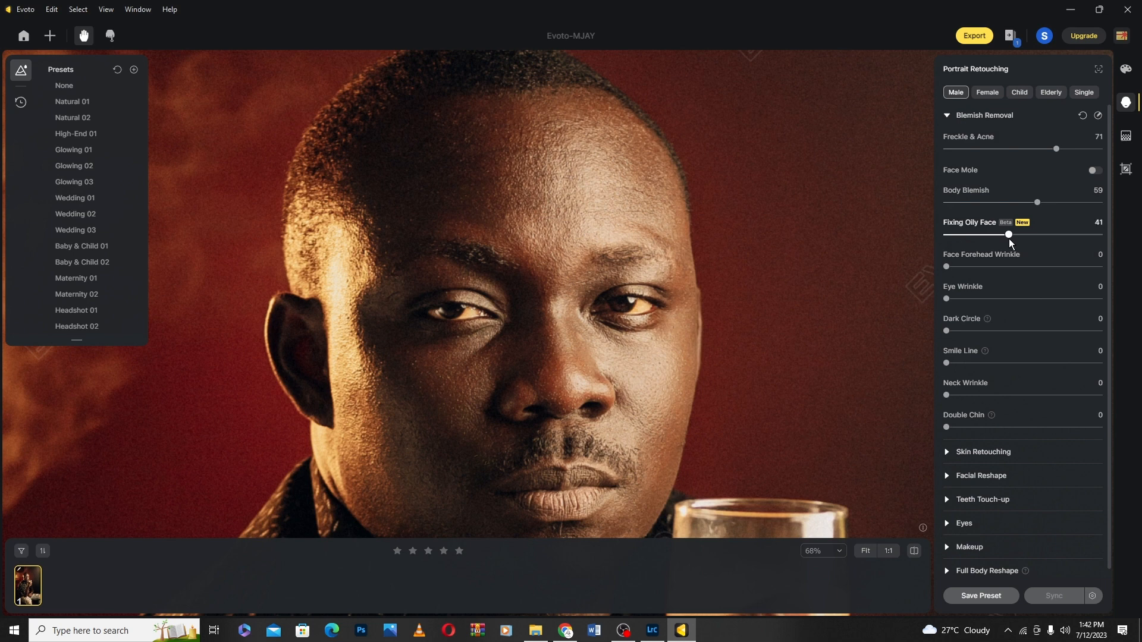
{"action": "double_click", "coordinate": [1008, 235]}
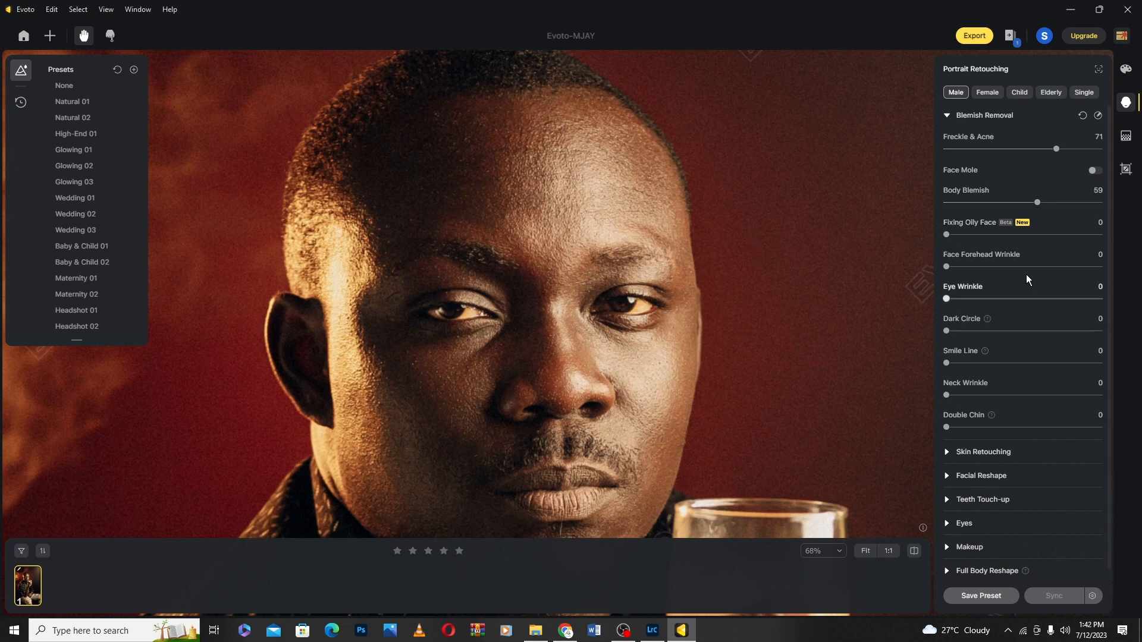
{"action": "left_click", "coordinate": [946, 235]}
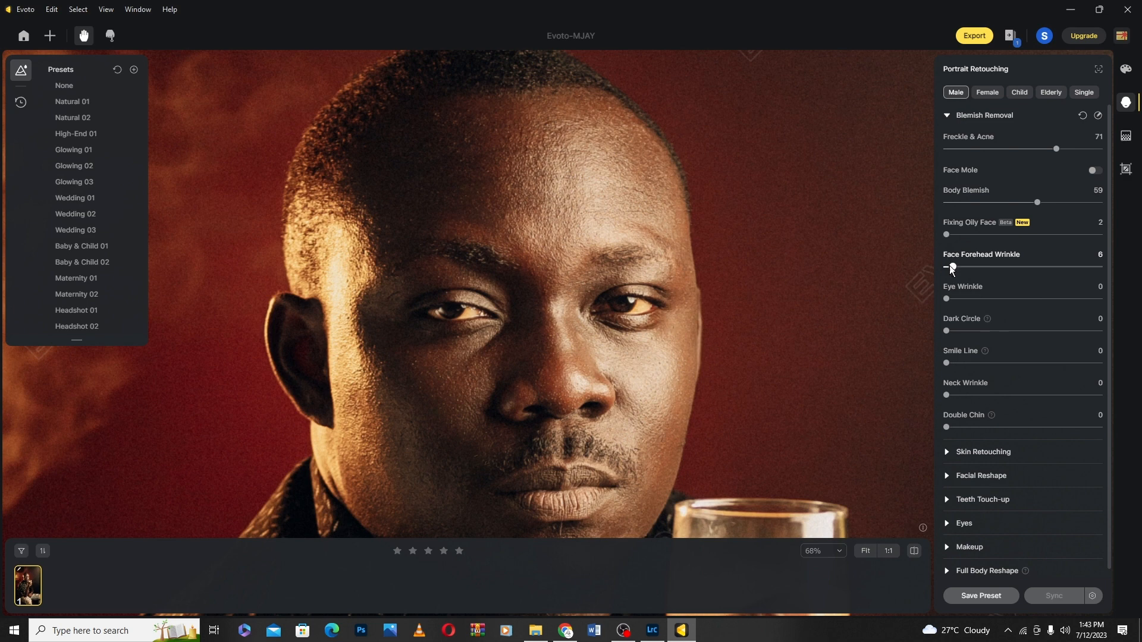
- Reduce the Face Forehead Wrinkle at 75 and the Dark Circle under the eyes at 76
{"action": "left_click_drag", "start_coordinate": [948, 266], "coordinate": [1041, 266]}
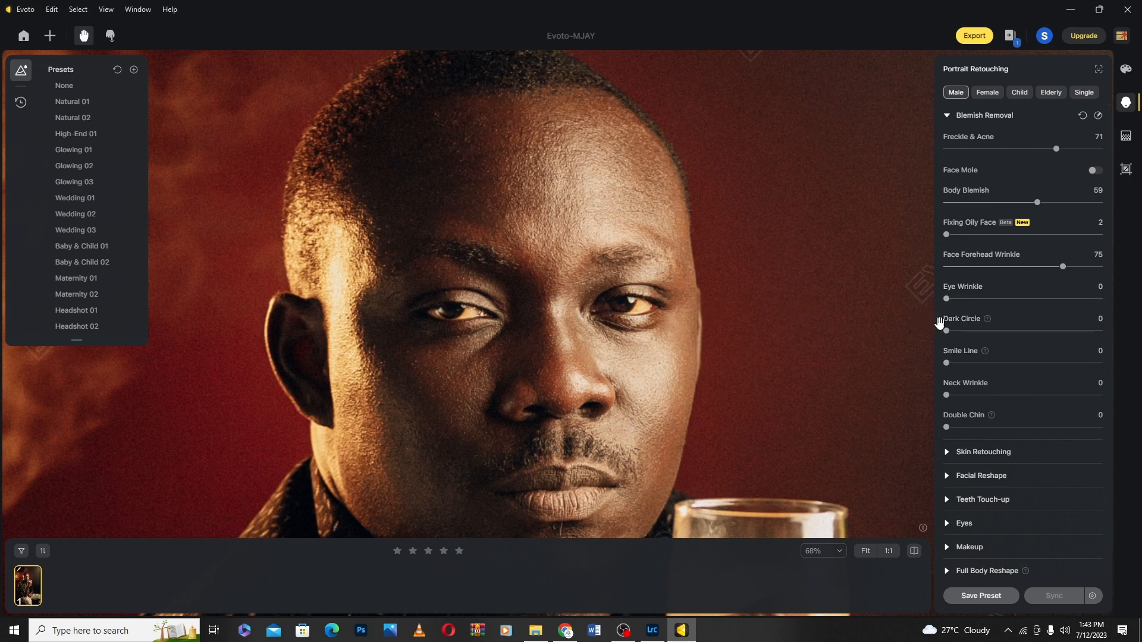
{"action": "left_click_drag", "start_coordinate": [946, 331], "coordinate": [1065, 331]}
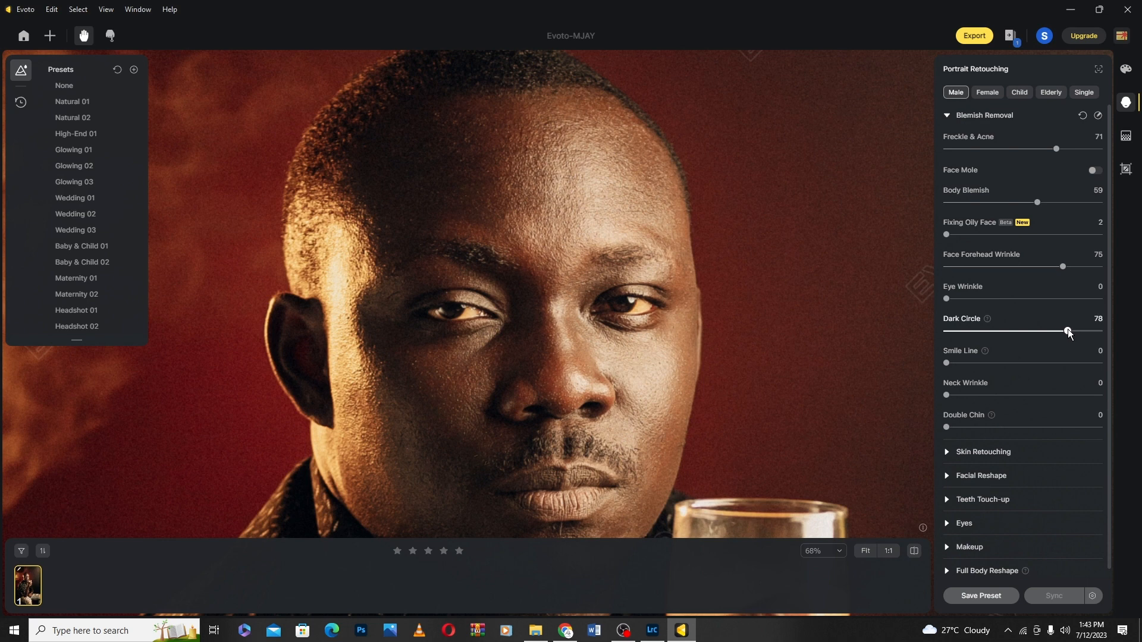
{"action": "left_click_drag", "start_coordinate": [1065, 333], "coordinate": [1064, 331]}
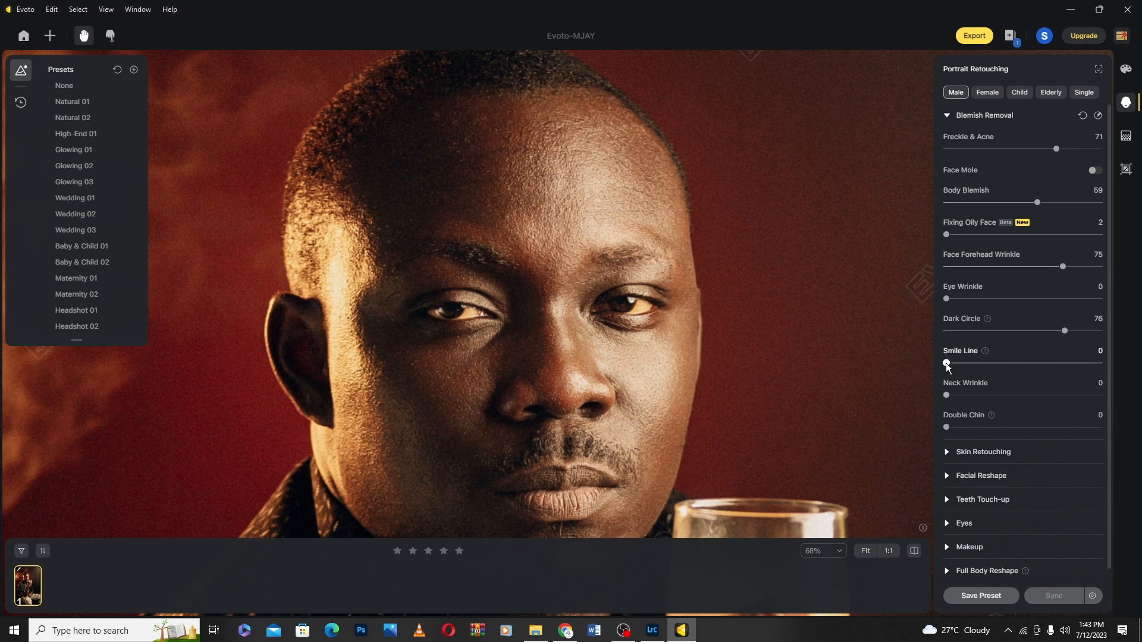
- Set the Smile Line correction to 41 and the Neck Wrinkle correction to 71
{"action": "left_click_drag", "start_coordinate": [946, 364], "coordinate": [1008, 363]}
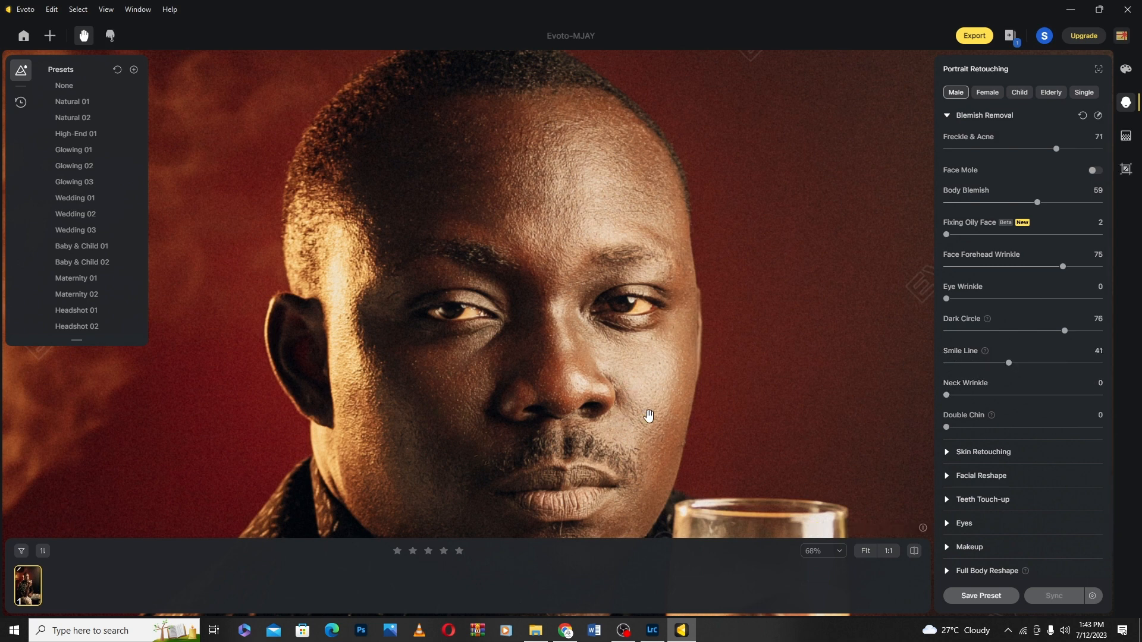
{"action": "left_click_drag", "start_coordinate": [687, 384], "coordinate": [717, 229]}
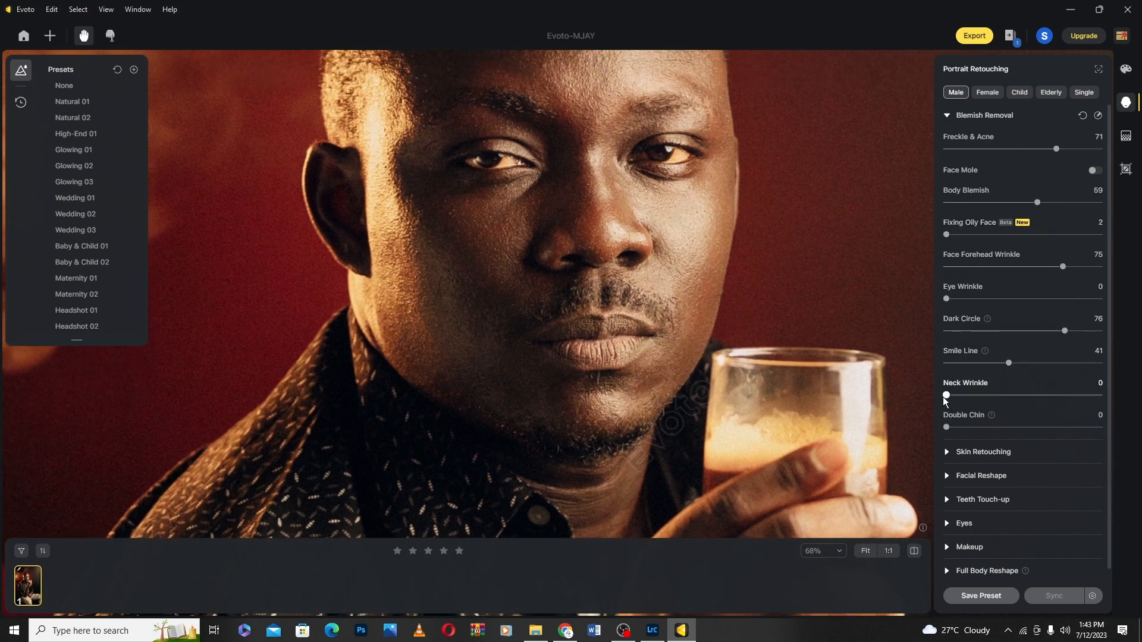
{"action": "scroll", "coordinate": [571, 317], "scroll_direction": "down", "scroll_amount": 6}
{"action": "scroll", "coordinate": [637, 359], "scroll_direction": "up", "scroll_amount": 7}
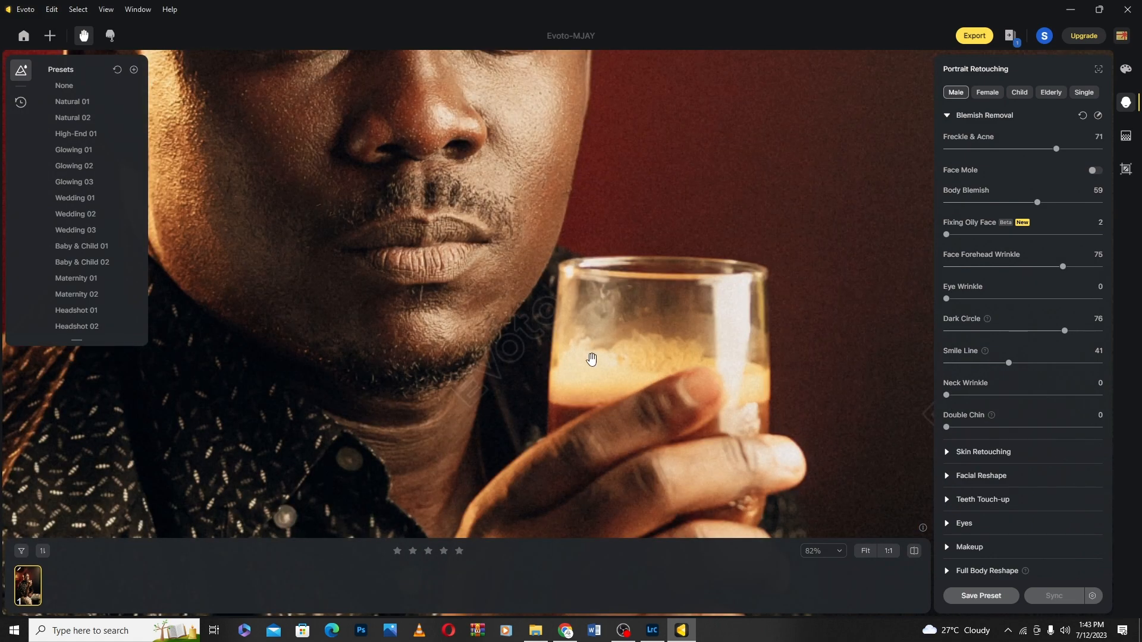
{"action": "scroll", "coordinate": [591, 359], "scroll_direction": "up", "scroll_amount": 5}
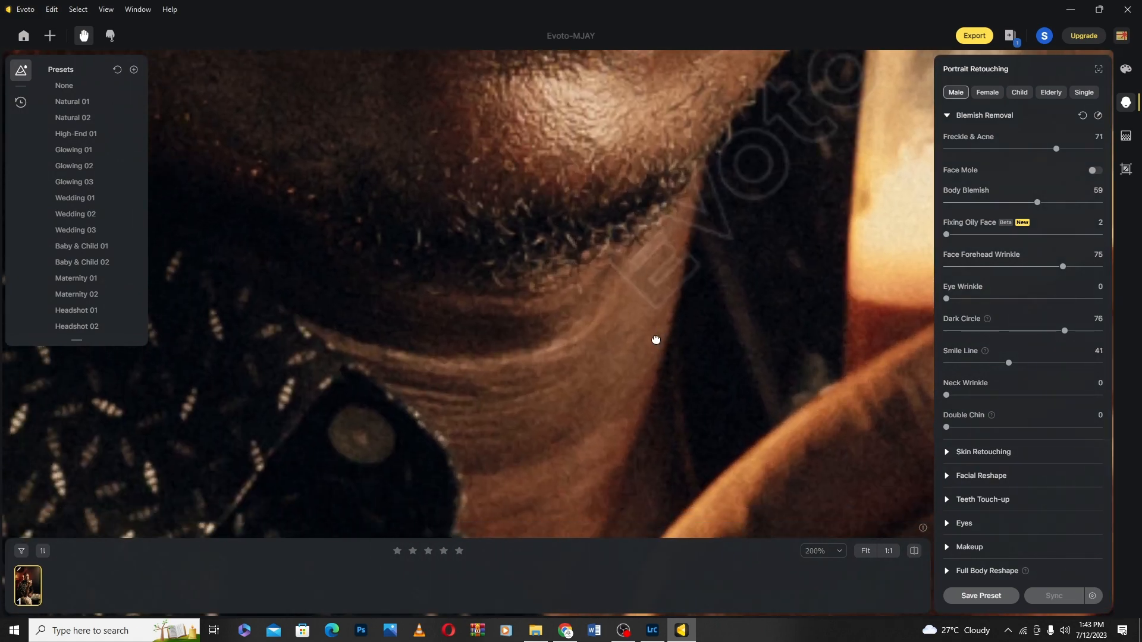
{"action": "scroll", "coordinate": [609, 356], "scroll_direction": "down", "scroll_amount": 3}
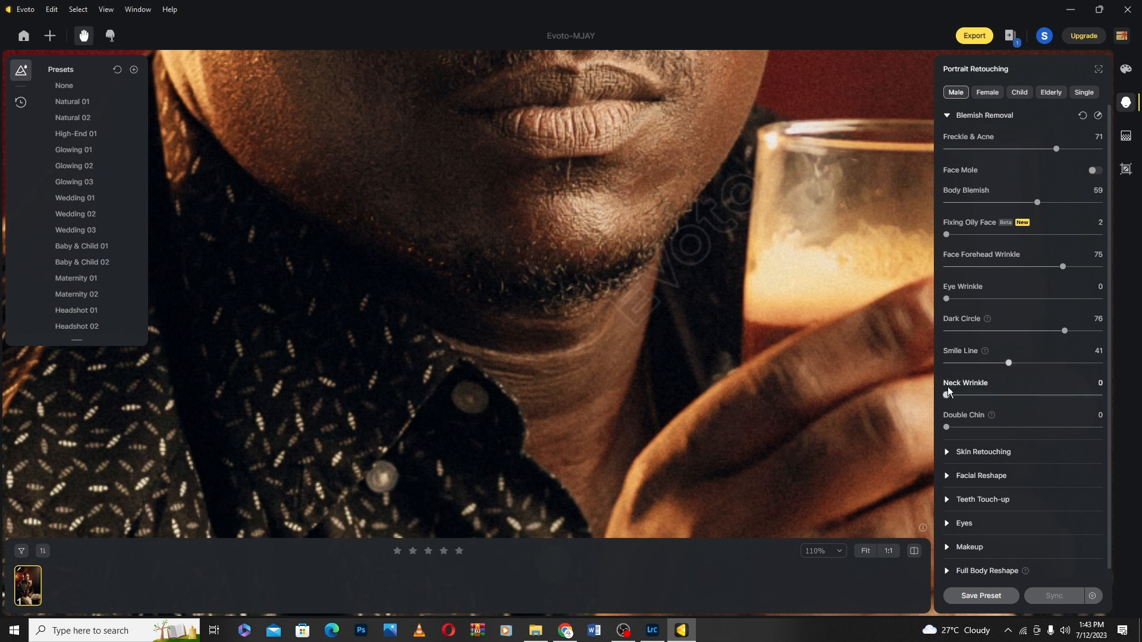
{"action": "left_click_drag", "start_coordinate": [947, 395], "coordinate": [1040, 396]}
{"action": "left_click_drag", "start_coordinate": [1064, 396], "coordinate": [1060, 396]}
- Set the Smooth Face Skin (Dodge & Burn) skin retouching to 56 and inspect the face
{"action": "left_click", "coordinate": [947, 452]}
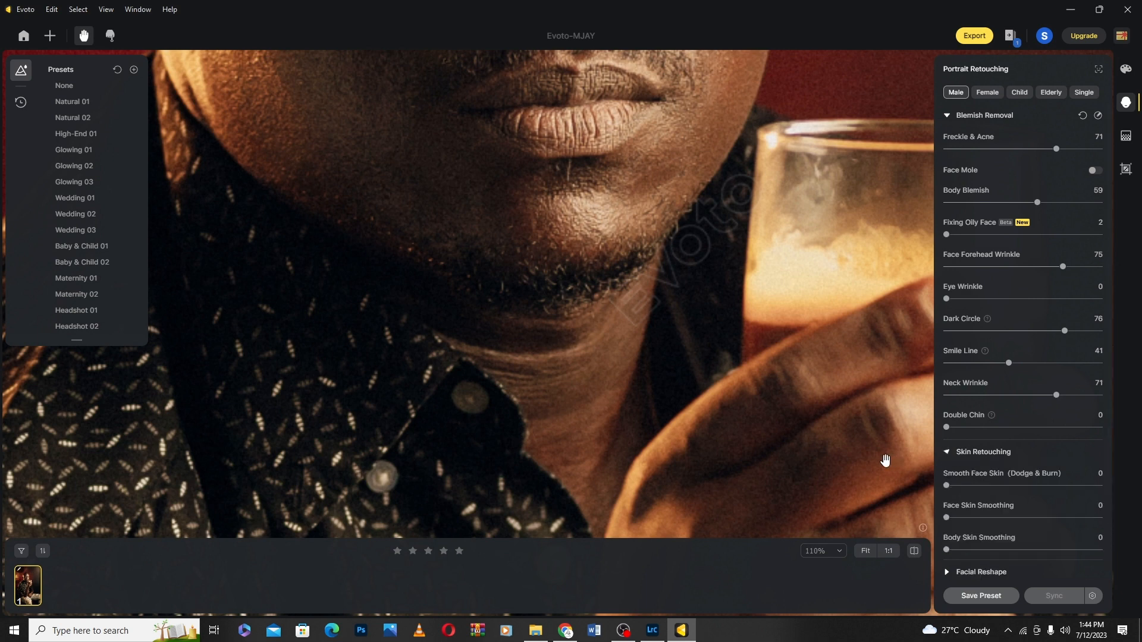
{"action": "scroll", "coordinate": [985, 380], "scroll_direction": "down", "scroll_amount": 4}
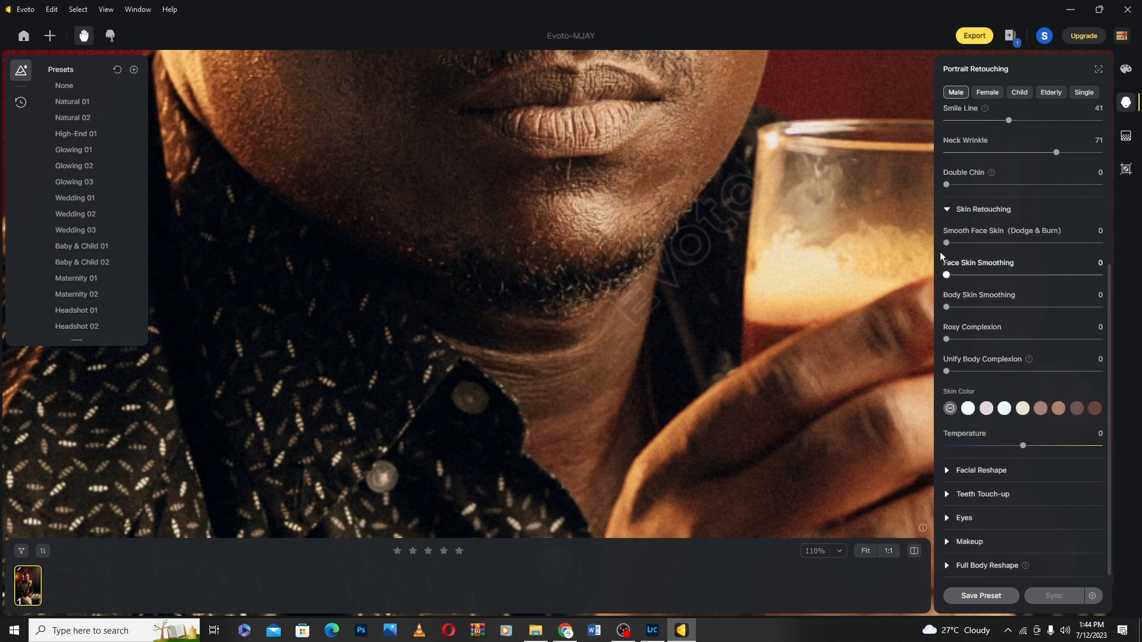
{"action": "scroll", "coordinate": [618, 251], "scroll_direction": "down", "scroll_amount": 5}
{"action": "left_click_drag", "start_coordinate": [616, 183], "coordinate": [594, 330]}
{"action": "scroll", "coordinate": [573, 266], "scroll_direction": "up", "scroll_amount": 5}
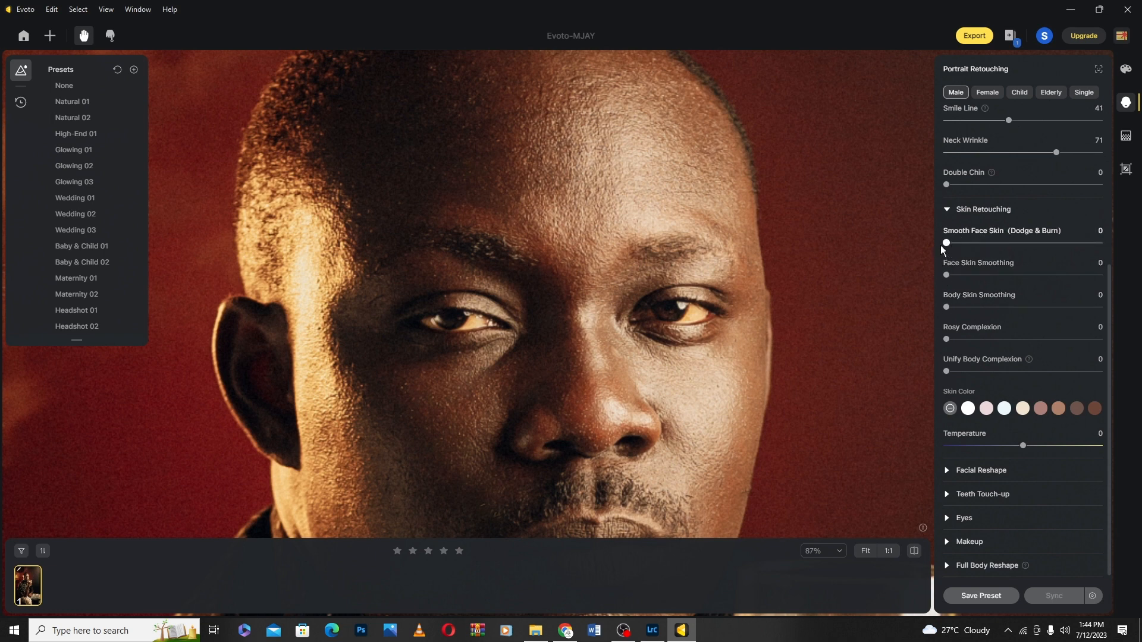
{"action": "left_click_drag", "start_coordinate": [949, 242], "coordinate": [1033, 244]}
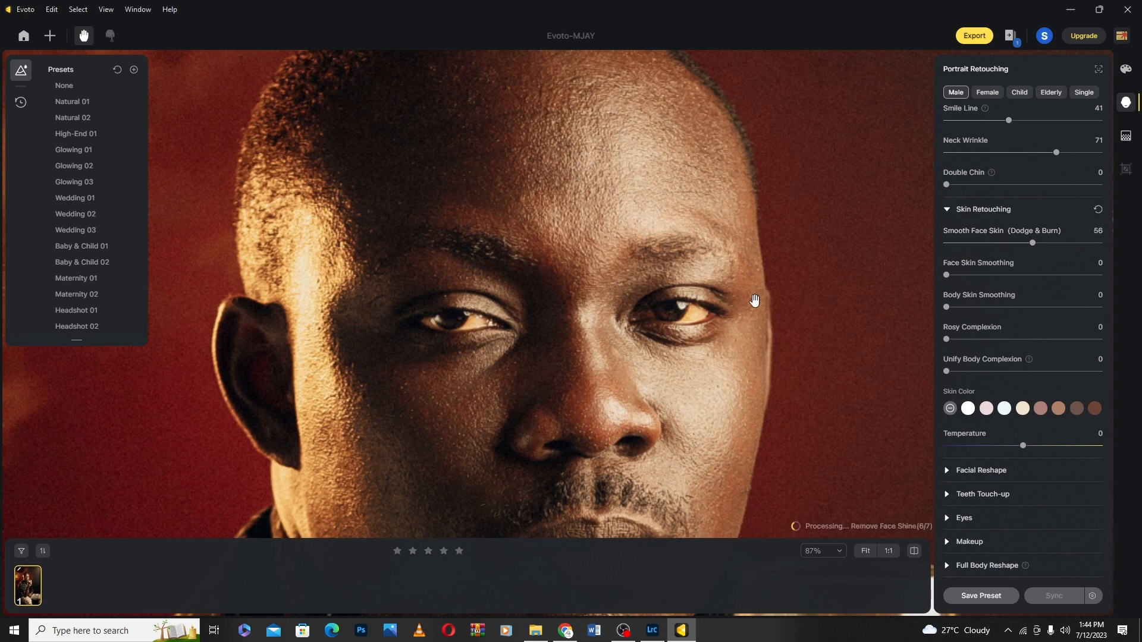
{"action": "left_click_drag", "start_coordinate": [719, 238], "coordinate": [729, 154]}
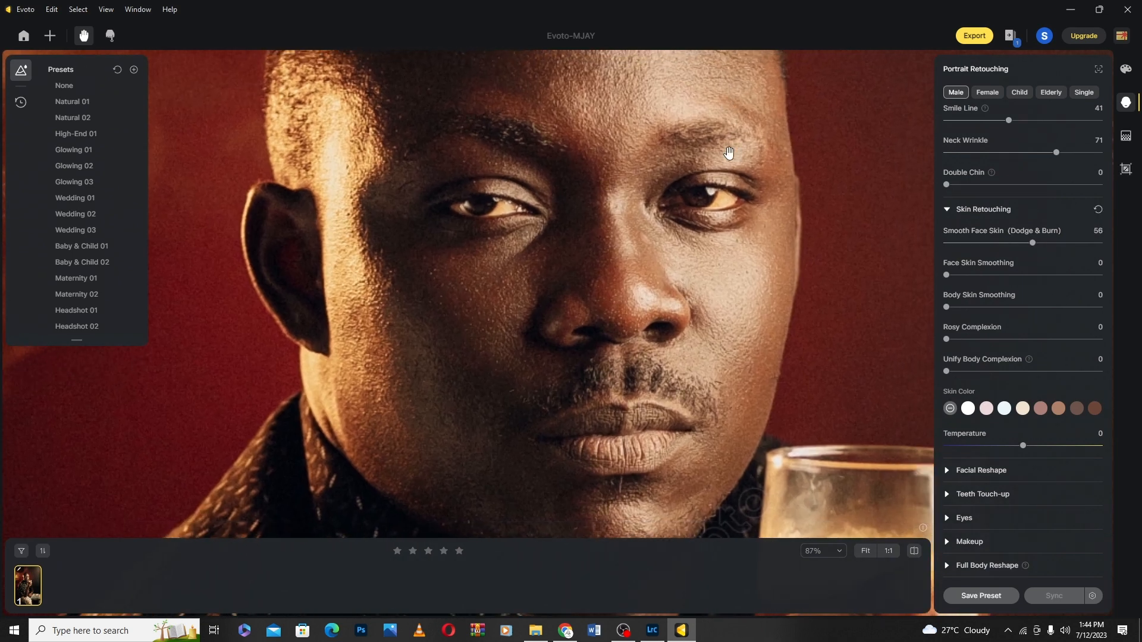
- Set the Smooth Face Skin (Dodge & Burn) retouching to 51
{"action": "scroll", "coordinate": [695, 276], "scroll_direction": "down", "scroll_amount": 5}
{"action": "left_click_drag", "start_coordinate": [700, 254], "coordinate": [673, 312]}
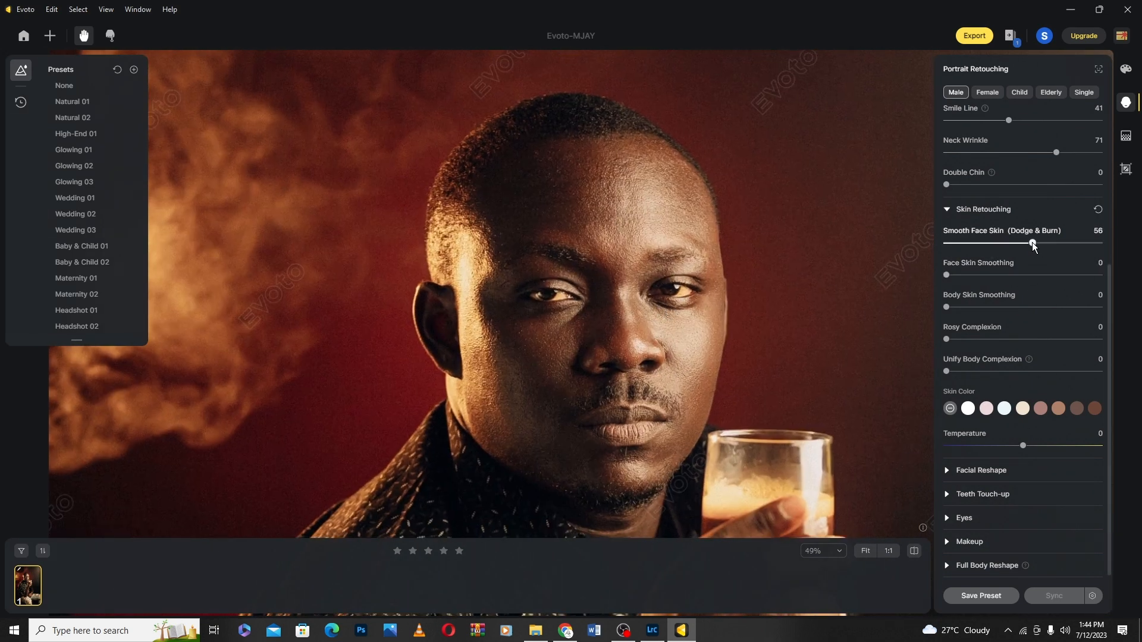
{"action": "left_click_drag", "start_coordinate": [1034, 243], "coordinate": [1103, 243]}
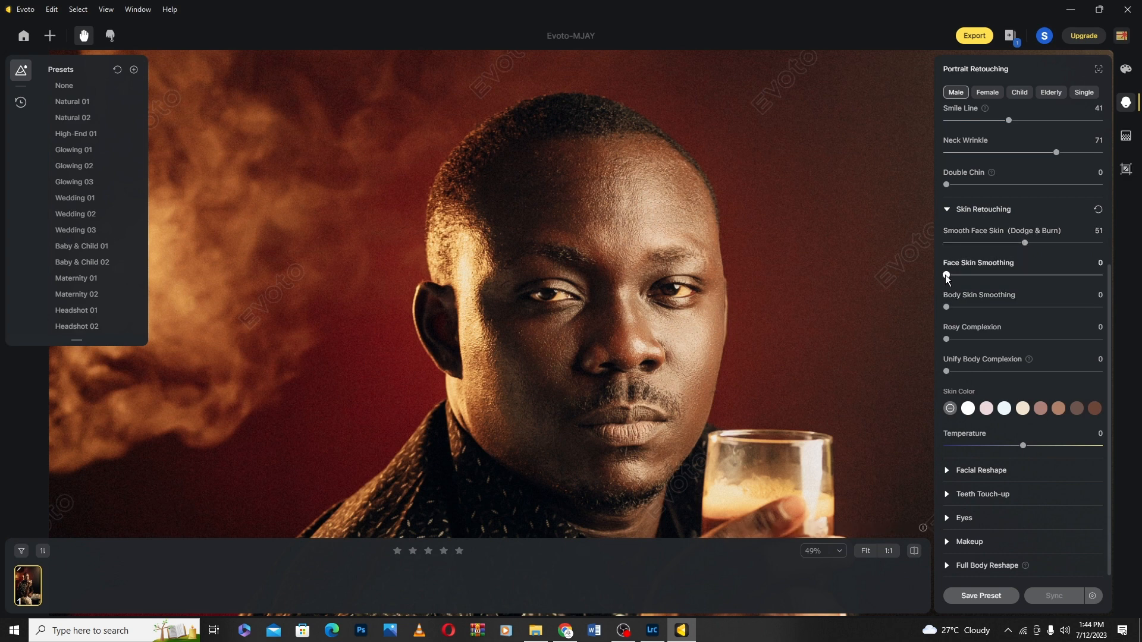
- Set Face Skin Smoothing to 52 and Body Skin Smoothing to 55, keeping Rosy Complexion at 0
{"action": "left_click_drag", "start_coordinate": [952, 276], "coordinate": [1103, 275]}
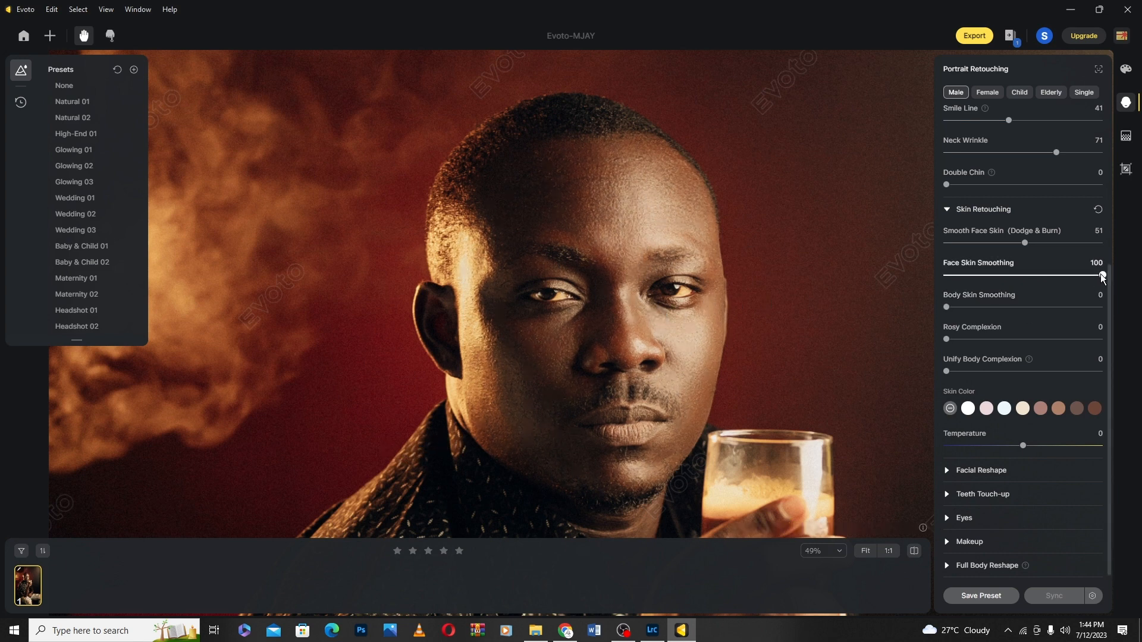
{"action": "left_click_drag", "start_coordinate": [1102, 275], "coordinate": [1027, 280]}
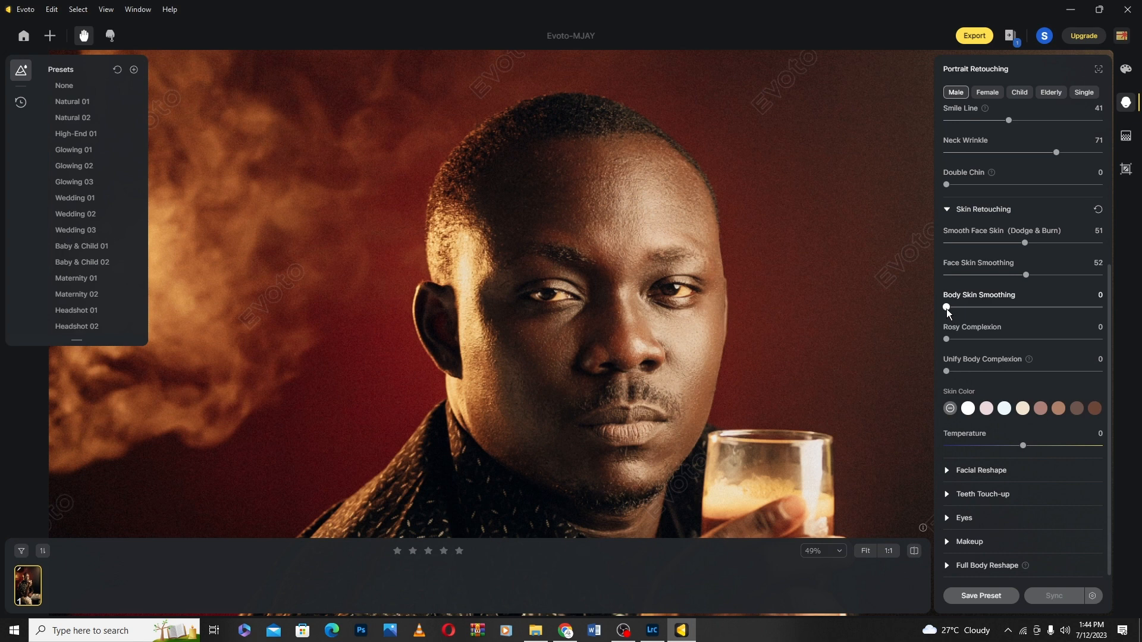
{"action": "left_click_drag", "start_coordinate": [947, 307], "coordinate": [1034, 320]}
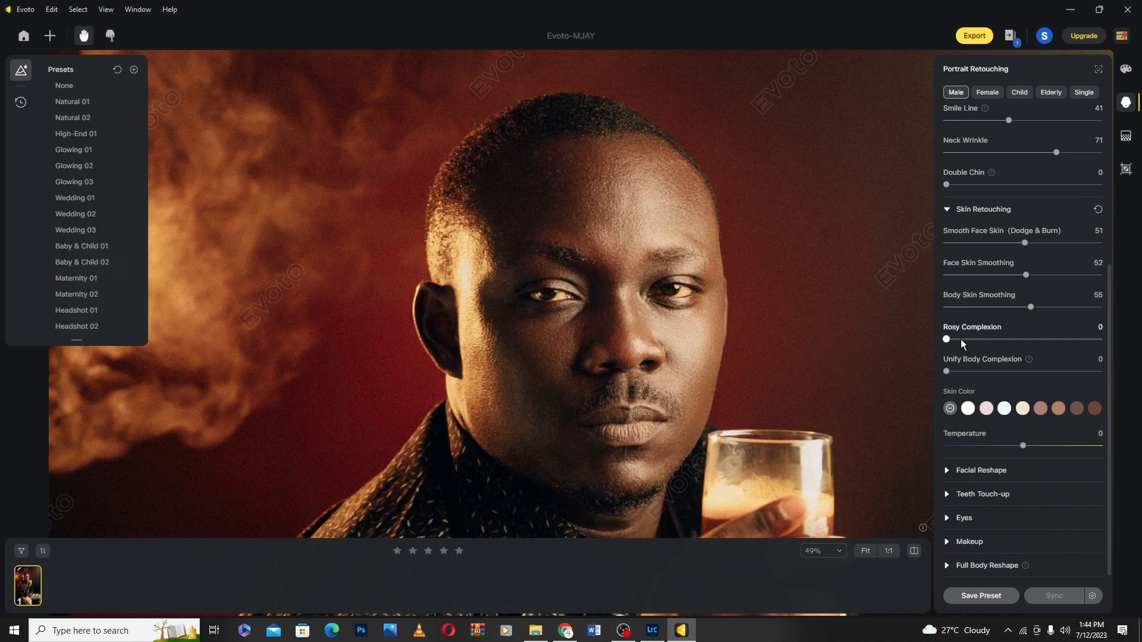
{"action": "left_click_drag", "start_coordinate": [1033, 338], "coordinate": [935, 348]}
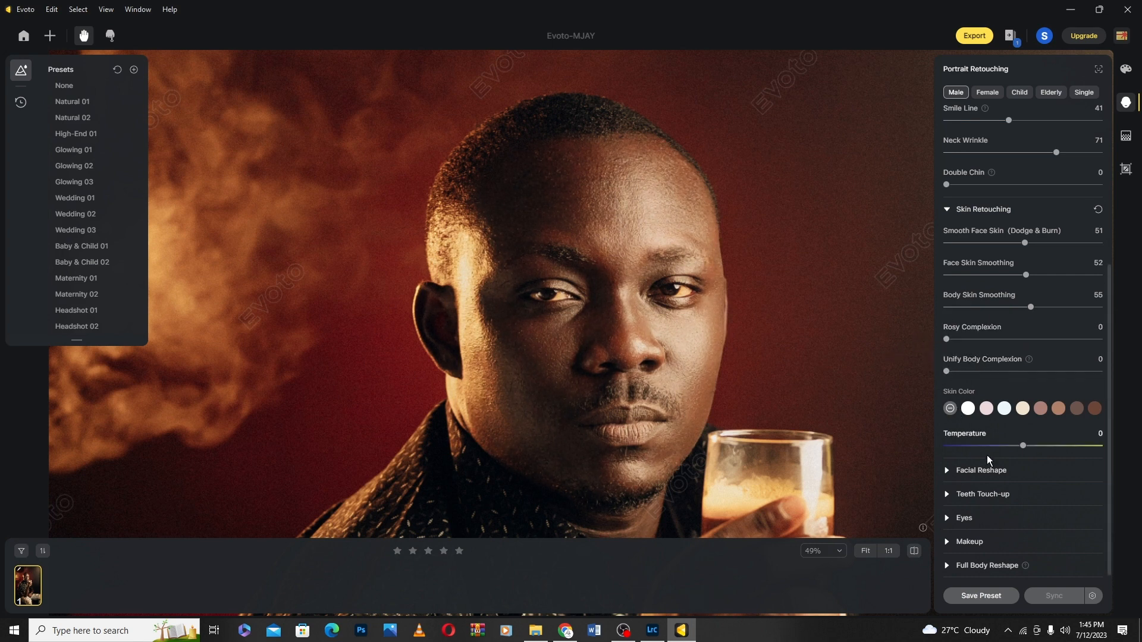
- Examine the smoothed skin on the whole portrait and close up on the face
{"action": "scroll", "coordinate": [739, 415], "scroll_direction": "down", "scroll_amount": 3}
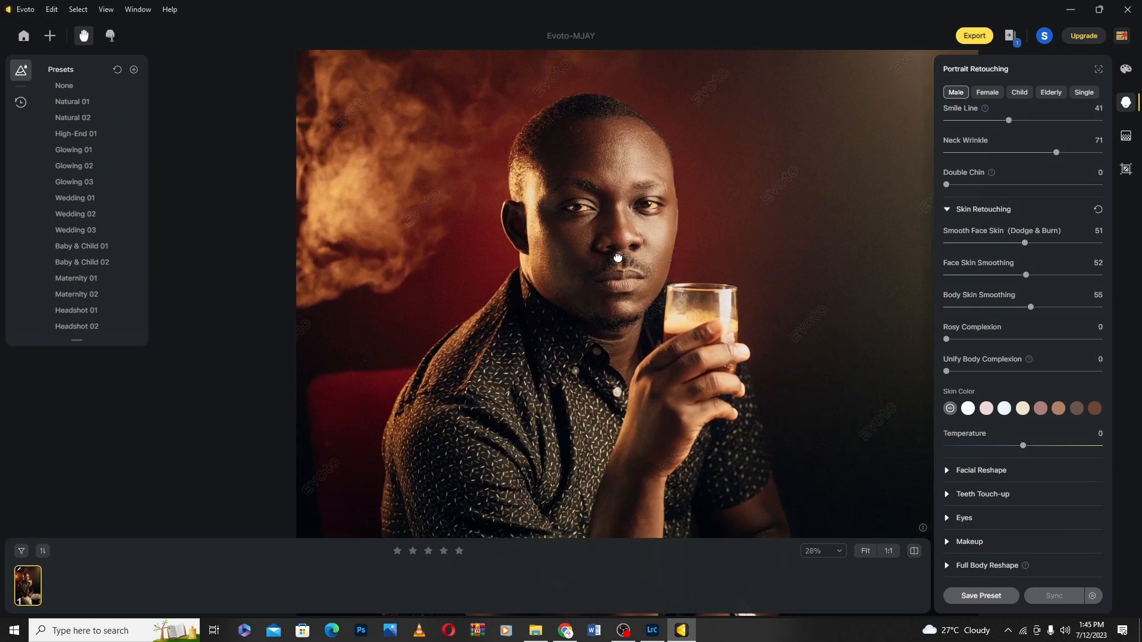
{"action": "scroll", "coordinate": [603, 225], "scroll_direction": "down", "scroll_amount": 3}
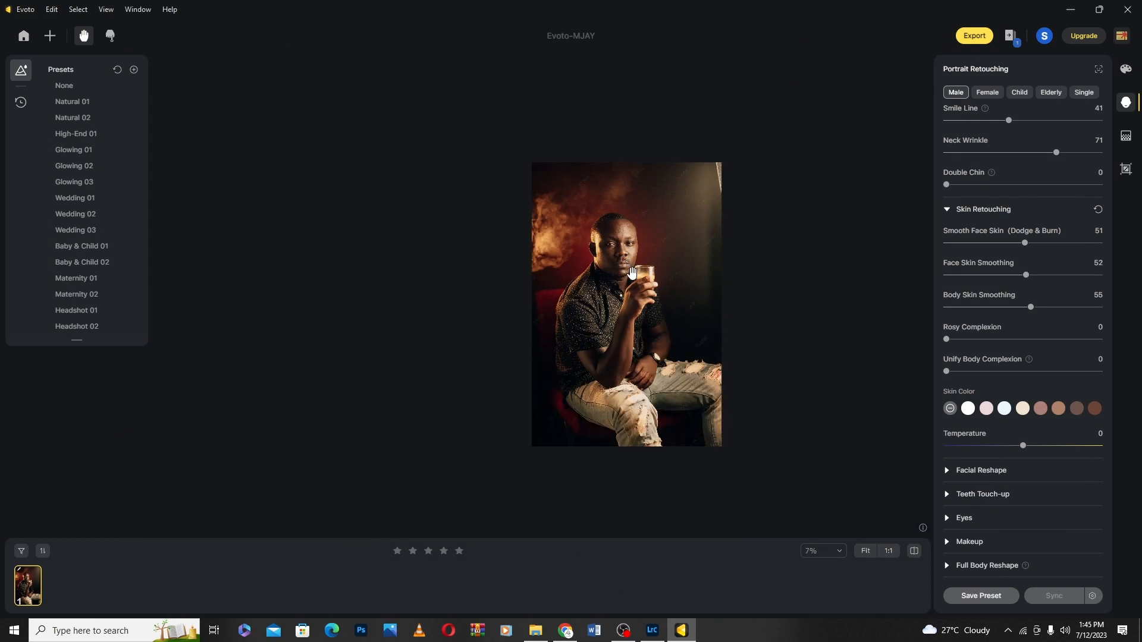
{"action": "scroll", "coordinate": [653, 255], "scroll_direction": "up", "scroll_amount": 2}
{"action": "scroll", "coordinate": [653, 254], "scroll_direction": "up", "scroll_amount": 6}
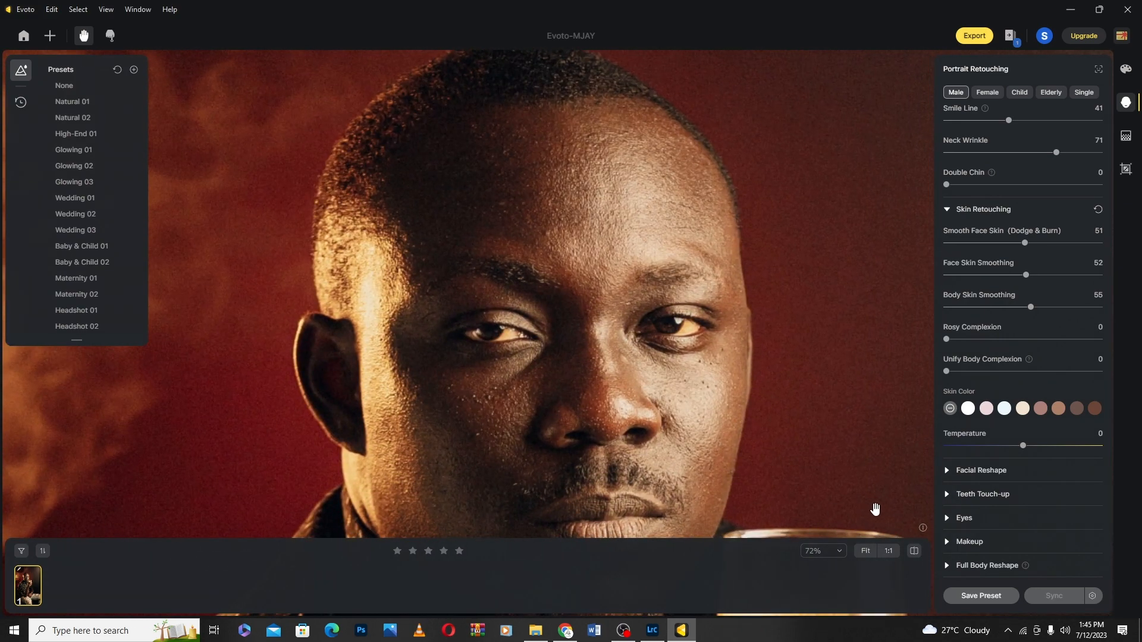
{"action": "scroll", "coordinate": [678, 389], "scroll_direction": "down", "scroll_amount": 6}
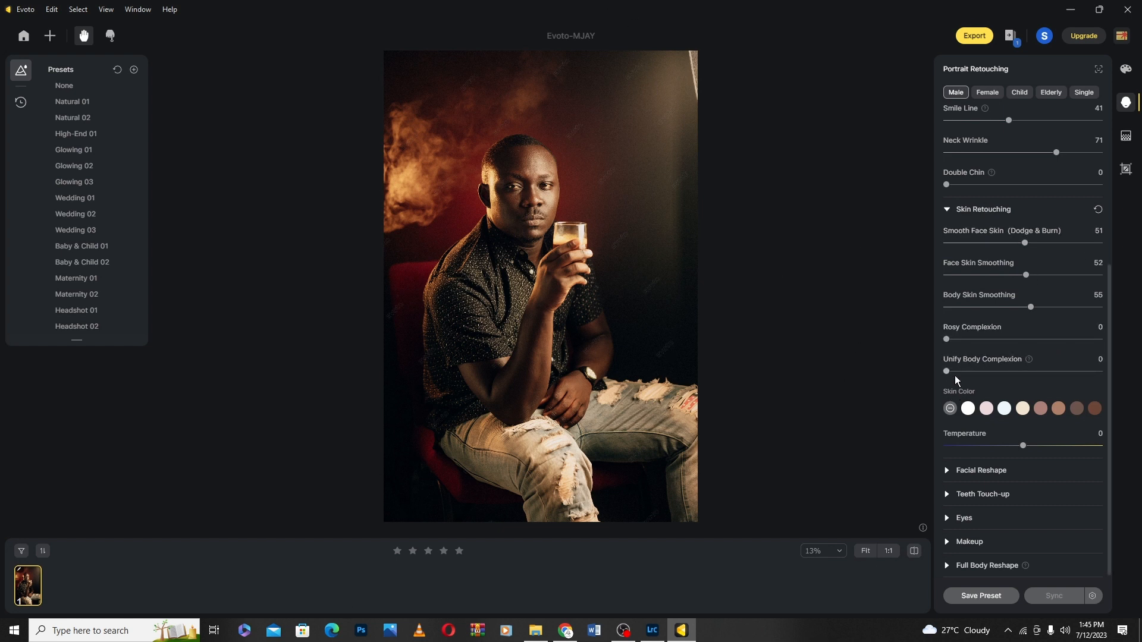
- Review the Face Shape options under Facial Reshape, leave them unchanged, and collapse the section
{"action": "left_click", "coordinate": [946, 469]}
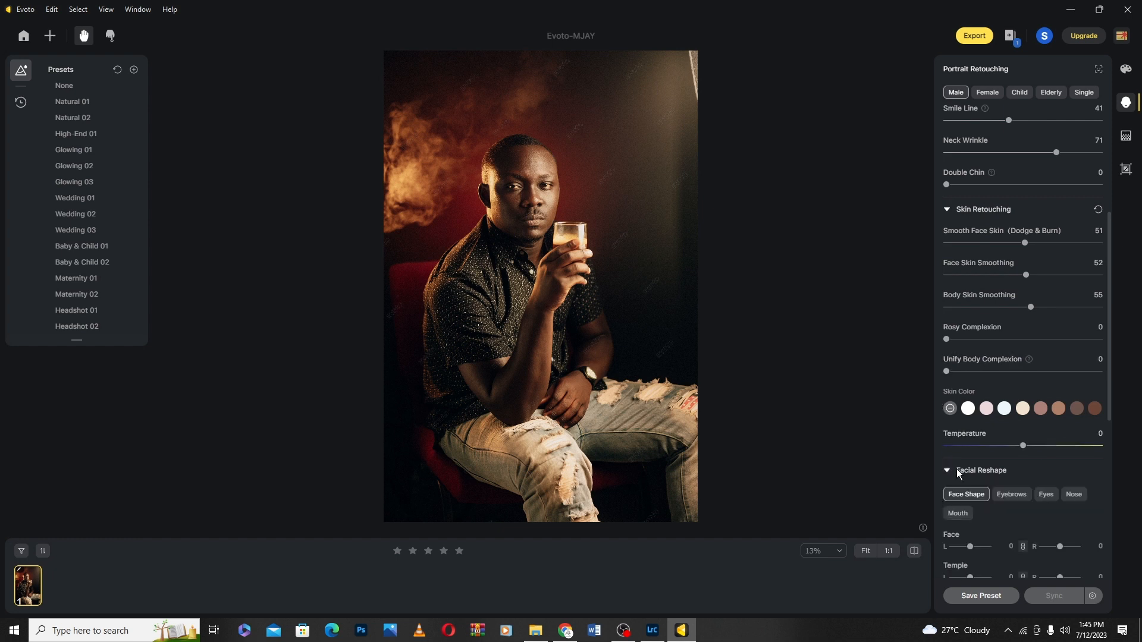
{"action": "scroll", "coordinate": [1091, 348], "scroll_direction": "down", "scroll_amount": 5}
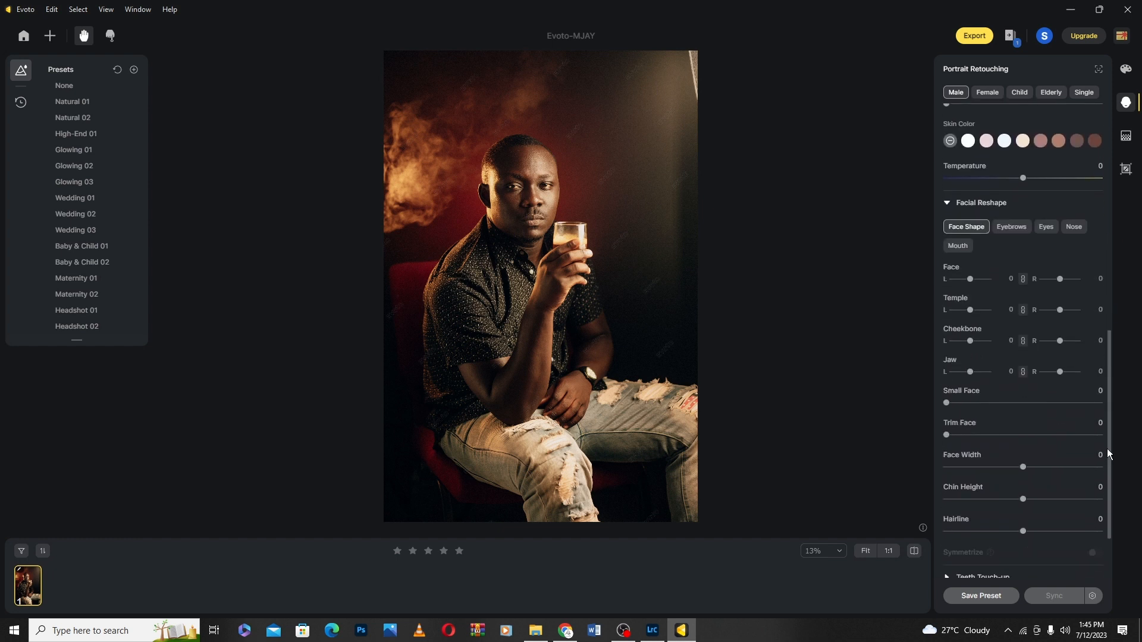
{"action": "scroll", "coordinate": [536, 232], "scroll_direction": "up", "scroll_amount": 6}
{"action": "scroll", "coordinate": [537, 230], "scroll_direction": "down", "scroll_amount": 6}
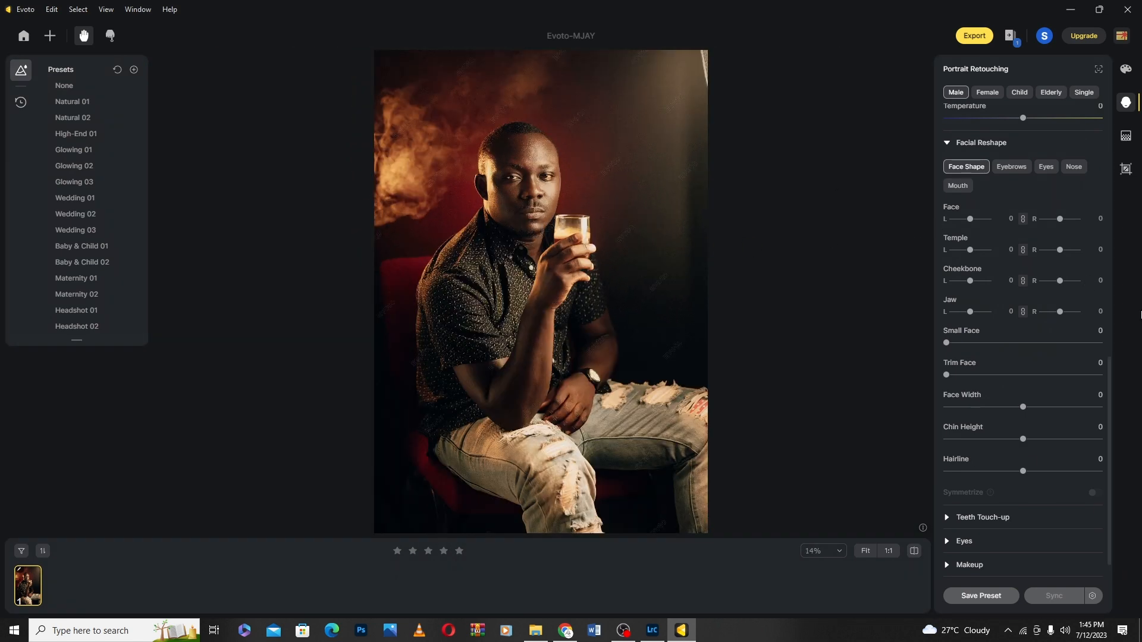
{"action": "left_click", "coordinate": [947, 142]}
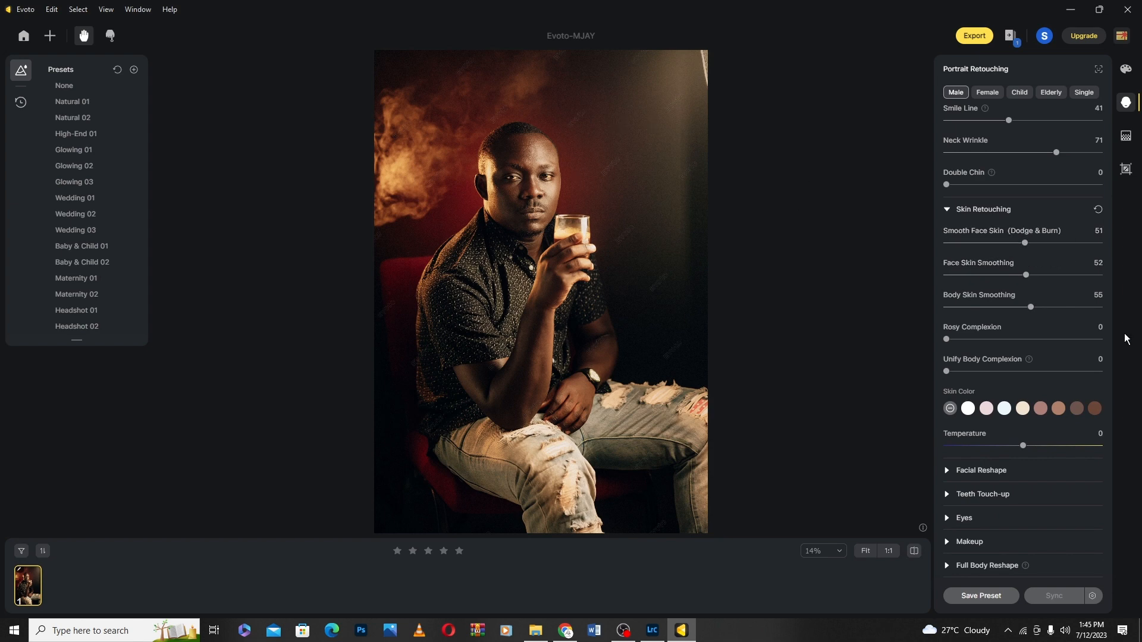
- Review the blemish, wrinkle and skin retouching values applied to the portrait
{"action": "left_click_drag", "start_coordinate": [1110, 330], "coordinate": [1105, 238]}
{"action": "scroll", "coordinate": [549, 183], "scroll_direction": "up", "scroll_amount": 3}
{"action": "scroll", "coordinate": [549, 183], "scroll_direction": "up", "scroll_amount": 2}
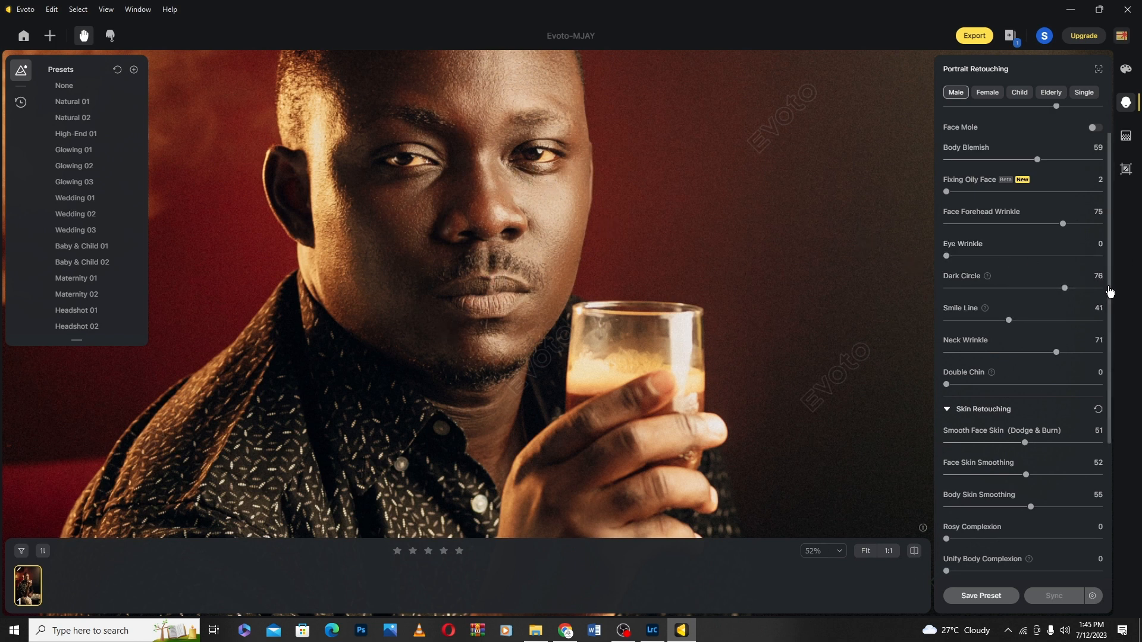
{"action": "left_click_drag", "start_coordinate": [1109, 292], "coordinate": [1102, 422]}
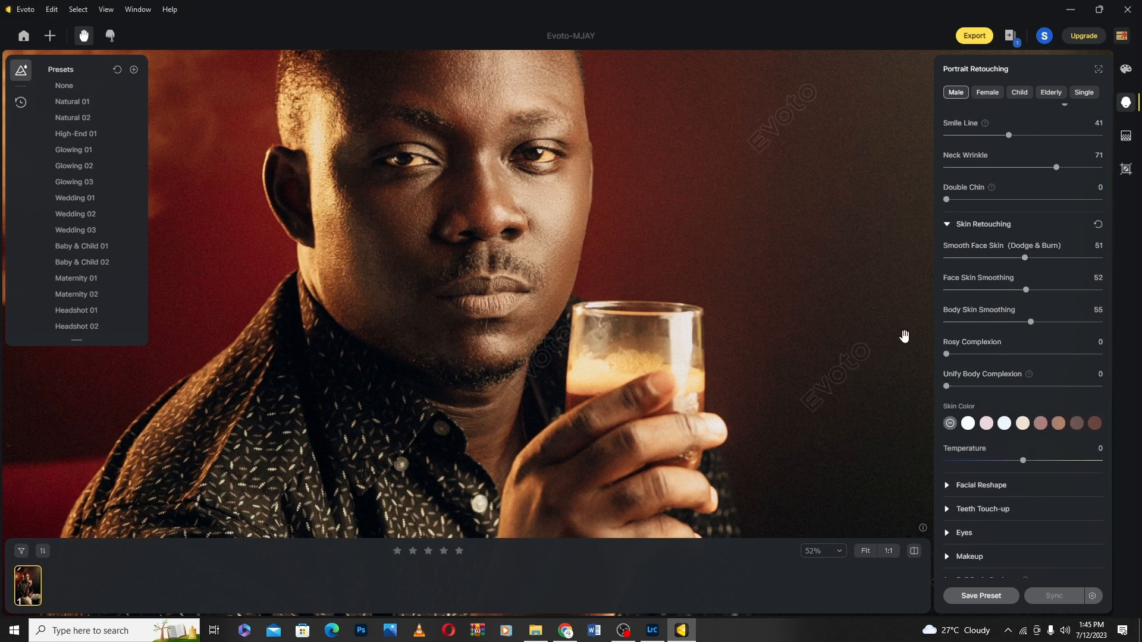
- Inspect the retouched skin texture on the forehead, cheeks and around the mouth, and check the portrait from farther out
{"action": "scroll", "coordinate": [461, 244], "scroll_direction": "down", "scroll_amount": 3}
{"action": "scroll", "coordinate": [559, 357], "scroll_direction": "up", "scroll_amount": 2}
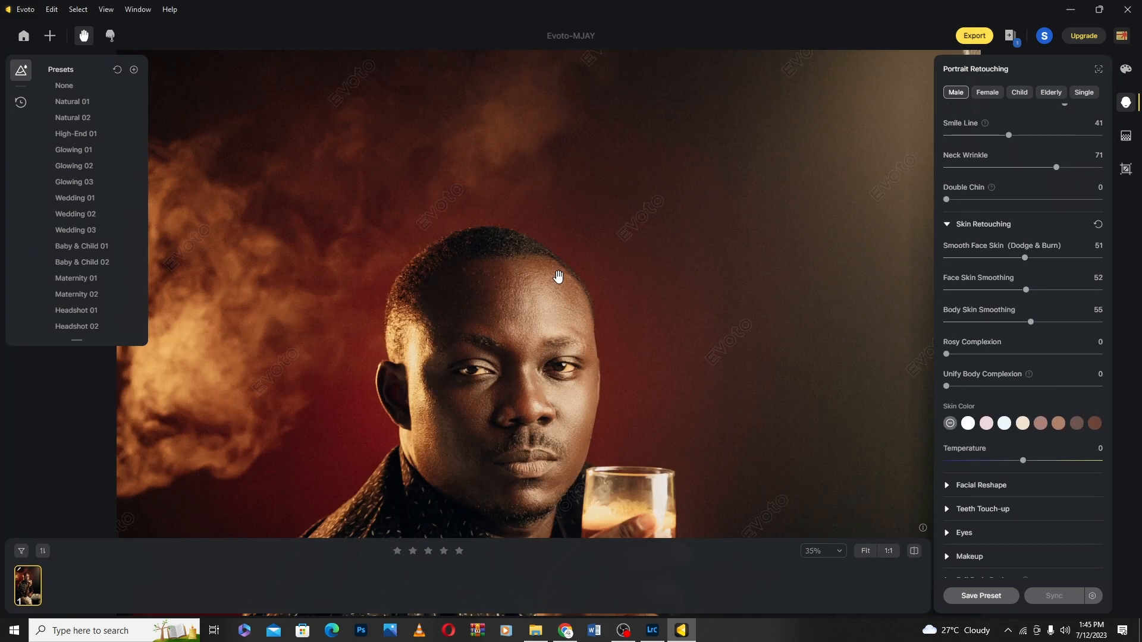
{"action": "scroll", "coordinate": [562, 366], "scroll_direction": "up", "scroll_amount": 4}
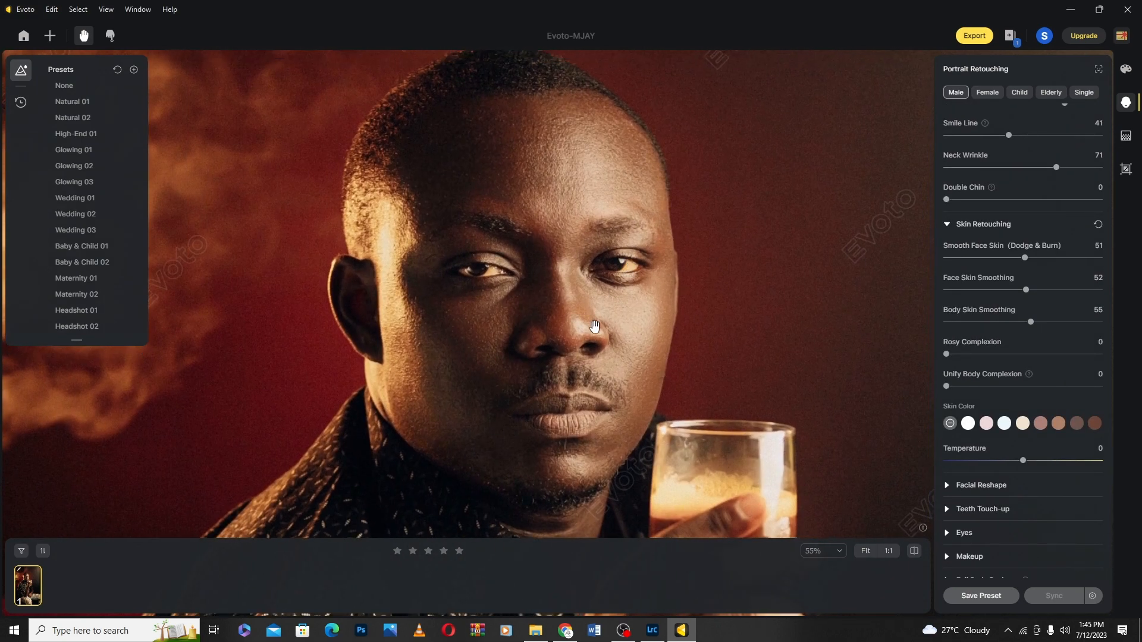
{"action": "scroll", "coordinate": [543, 343], "scroll_direction": "up", "scroll_amount": 5}
{"action": "scroll", "coordinate": [429, 351], "scroll_direction": "down", "scroll_amount": 4}
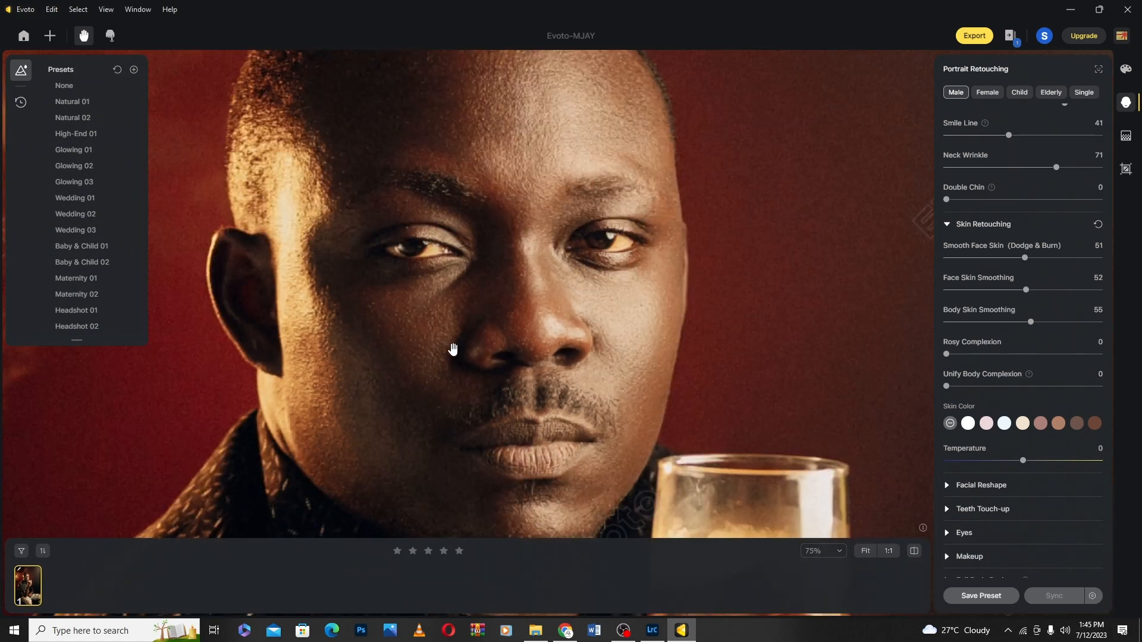
{"action": "scroll", "coordinate": [580, 297], "scroll_direction": "down", "scroll_amount": 2}
{"action": "scroll", "coordinate": [488, 291], "scroll_direction": "up", "scroll_amount": 5}
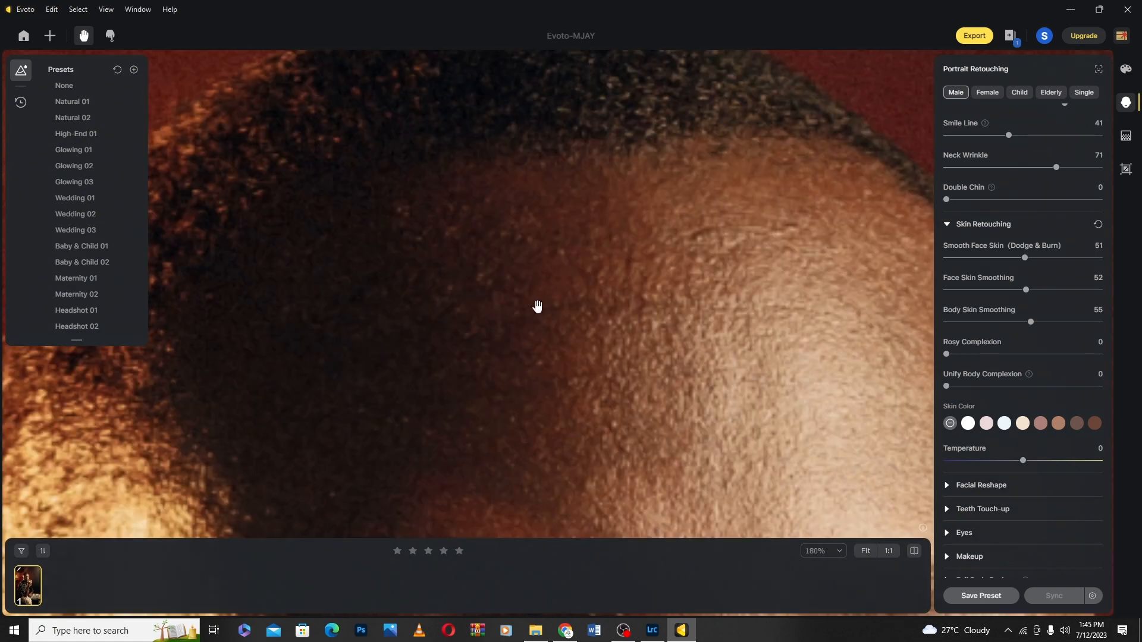
{"action": "scroll", "coordinate": [553, 304], "scroll_direction": "down", "scroll_amount": 5}
{"action": "scroll", "coordinate": [574, 301], "scroll_direction": "down", "scroll_amount": 1}
{"action": "scroll", "coordinate": [586, 351], "scroll_direction": "up", "scroll_amount": 3}
{"action": "scroll", "coordinate": [589, 348], "scroll_direction": "up", "scroll_amount": 2}
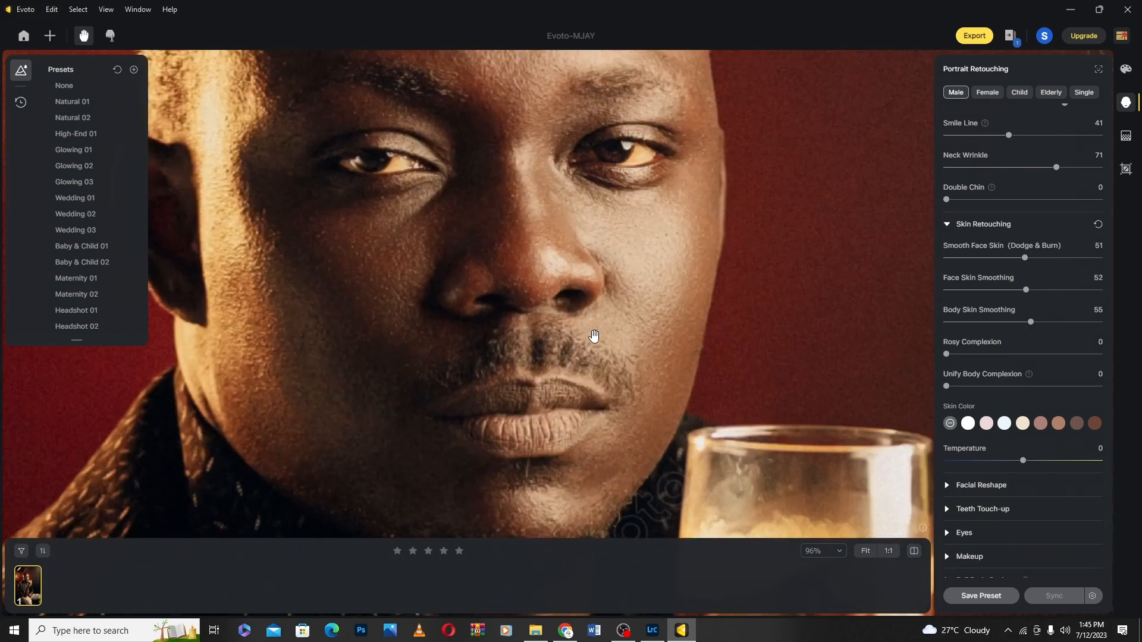
{"action": "left_click_drag", "start_coordinate": [569, 320], "coordinate": [730, 560]}
{"action": "left_click_drag", "start_coordinate": [634, 332], "coordinate": [644, 443]}
{"action": "scroll", "coordinate": [654, 301], "scroll_direction": "down", "scroll_amount": 5}
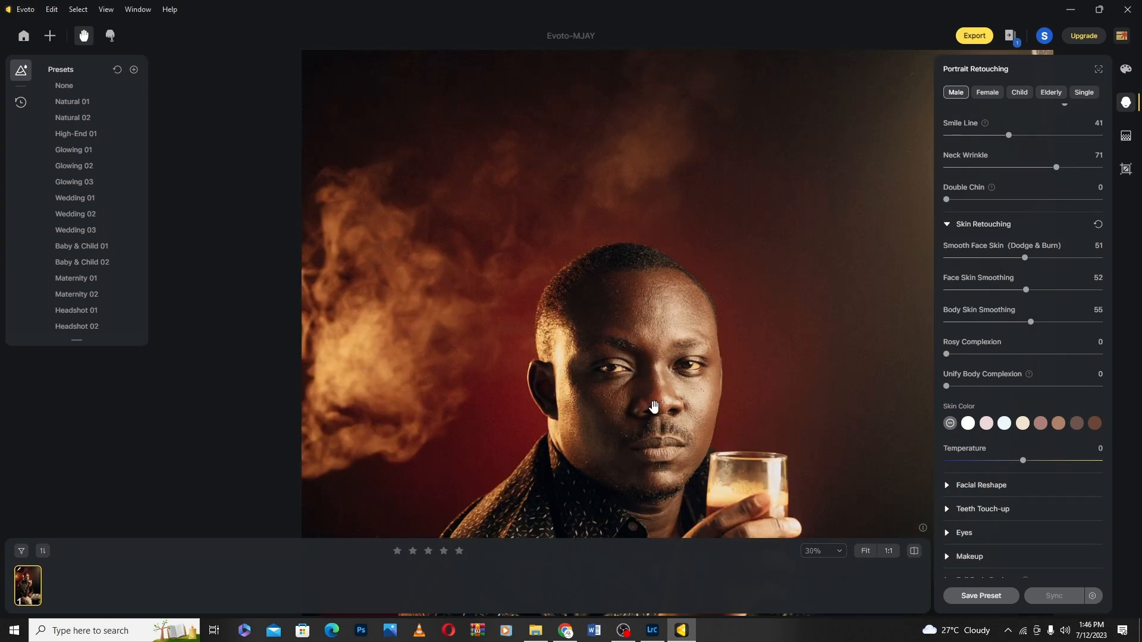
{"action": "scroll", "coordinate": [654, 407], "scroll_direction": "up", "scroll_amount": 1}
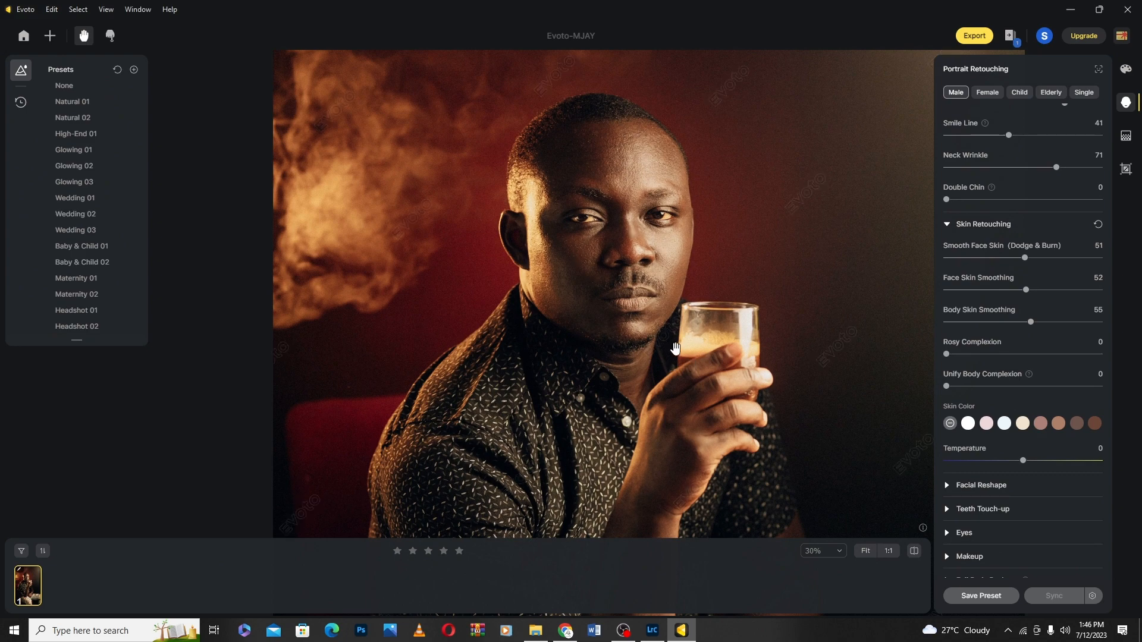
{"action": "scroll", "coordinate": [647, 291], "scroll_direction": "down", "scroll_amount": 2}
{"action": "scroll", "coordinate": [645, 288], "scroll_direction": "up", "scroll_amount": 1}
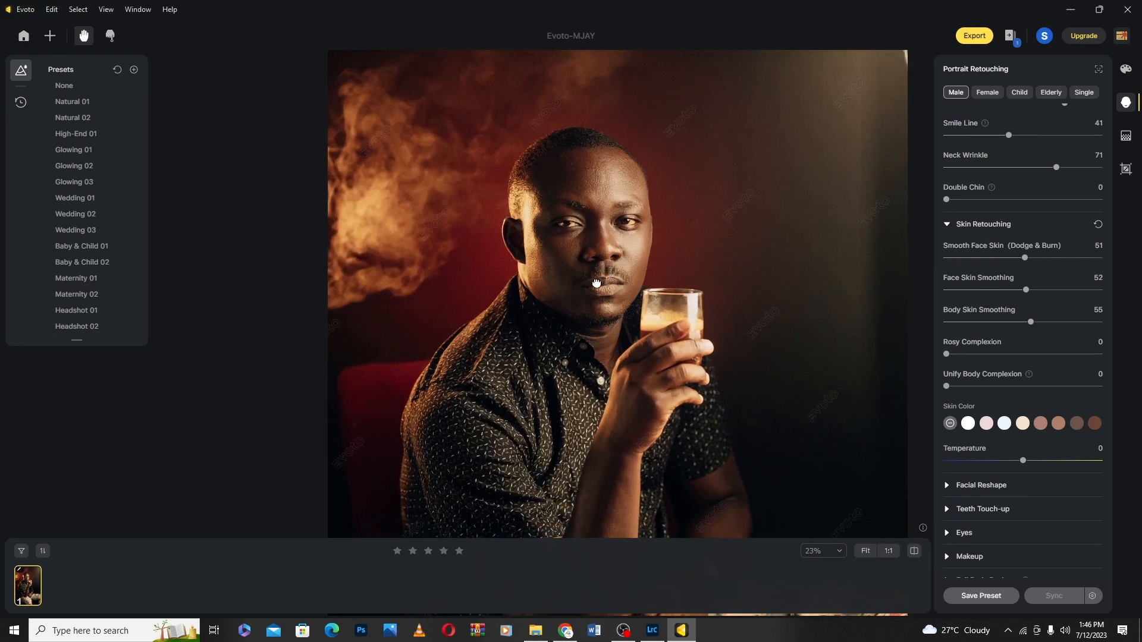
{"action": "left_click_drag", "start_coordinate": [596, 284], "coordinate": [577, 280]}
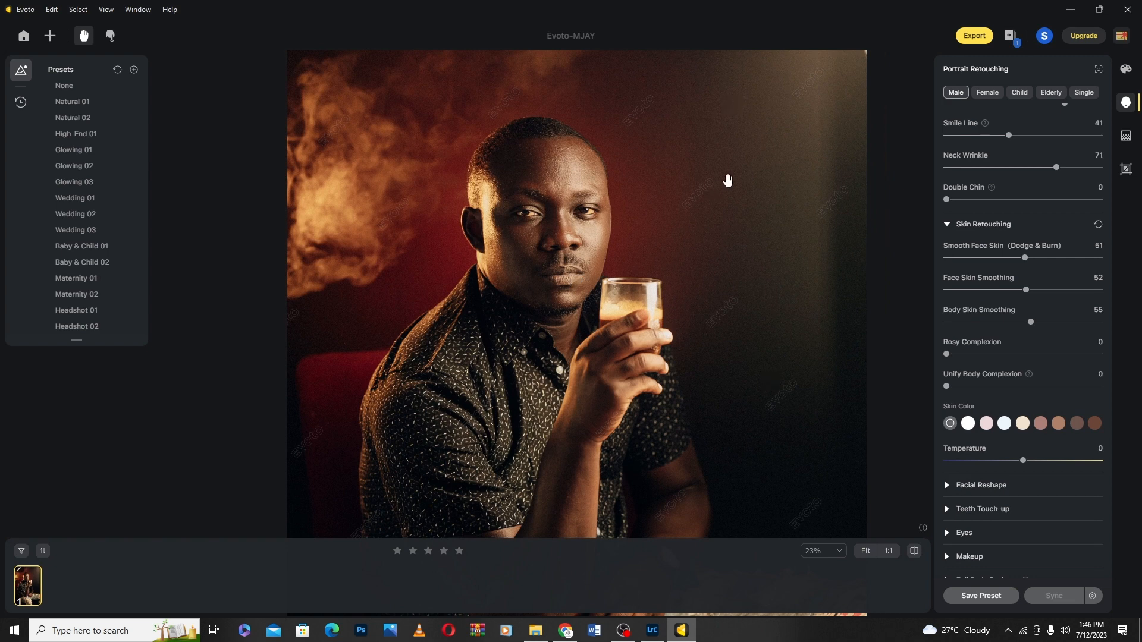